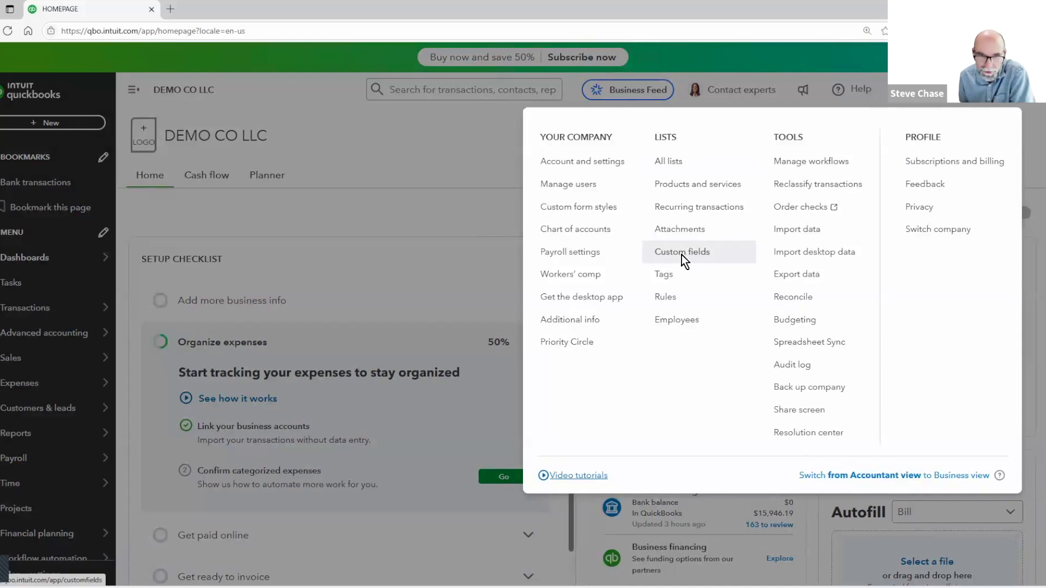
Add a custom field named Customer PO with the Text and number data type and the Customer category.
click(682, 255)
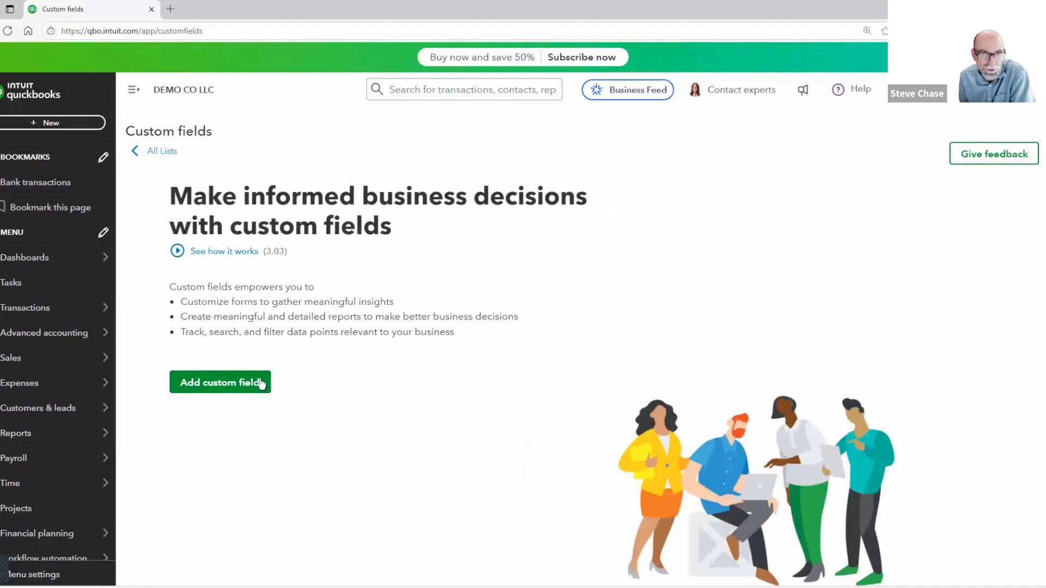
click(234, 385)
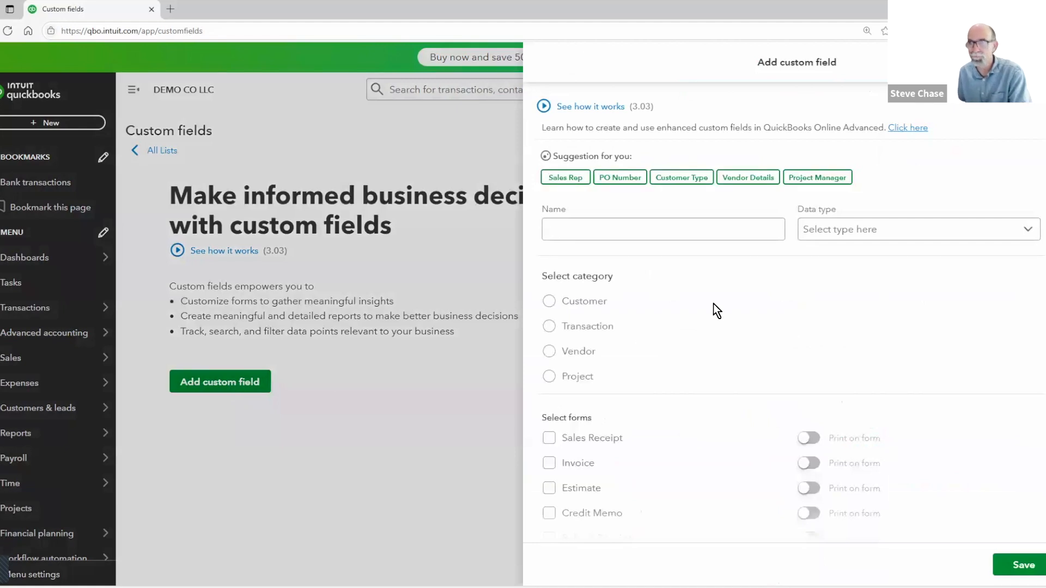
click(635, 230)
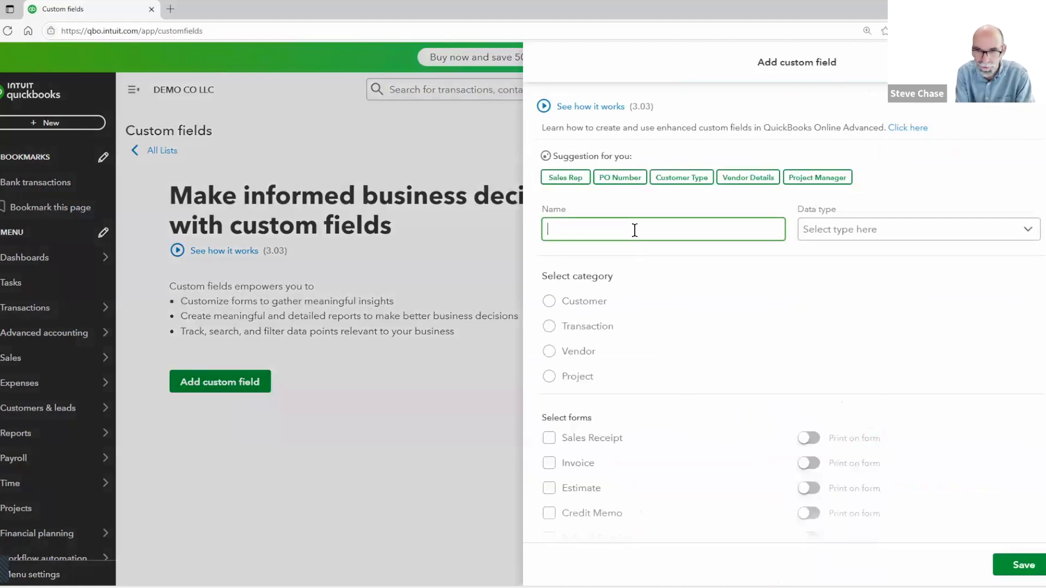
text(Customer PO)
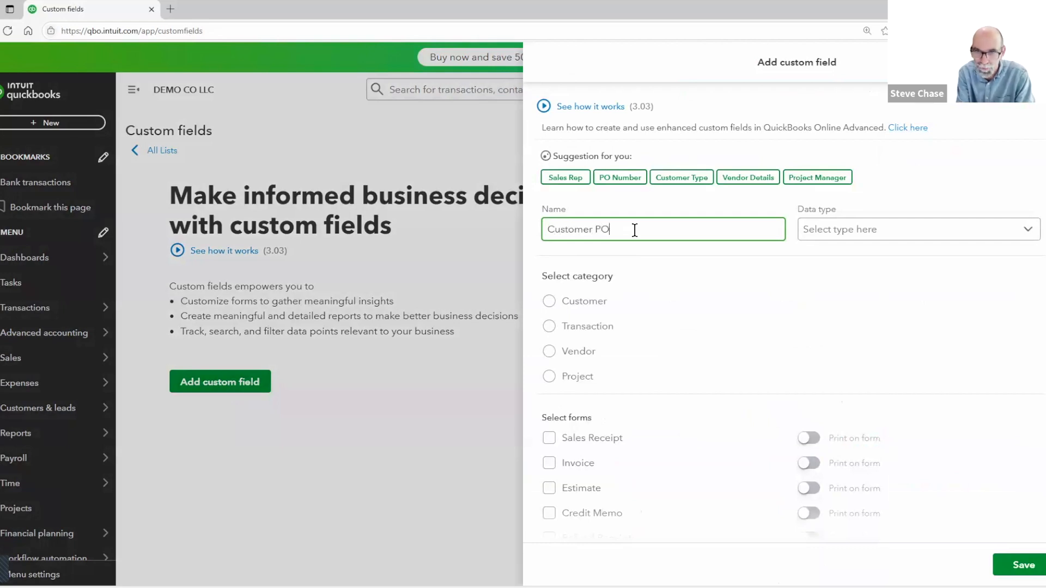
click(815, 231)
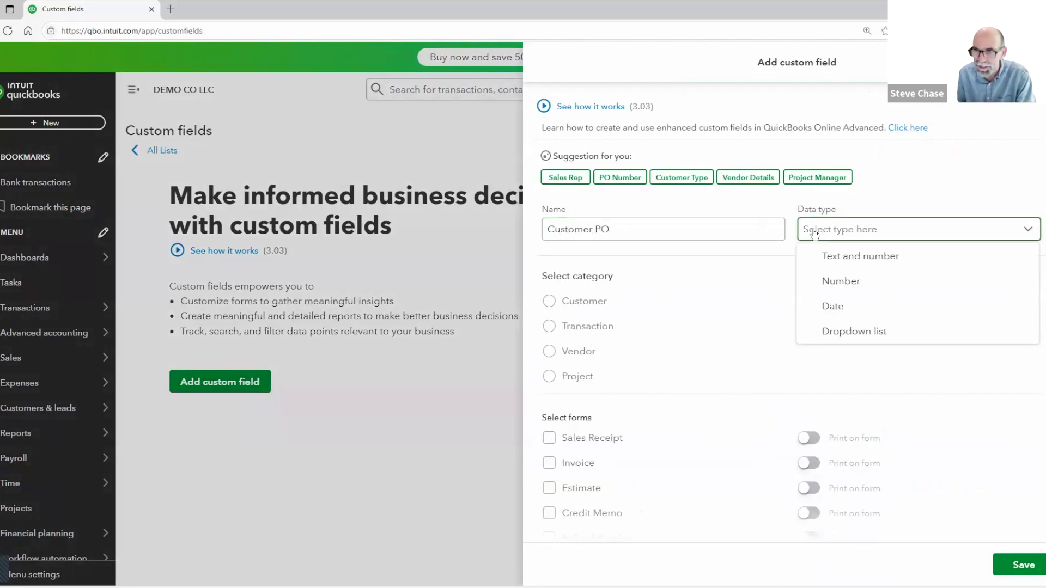
click(874, 259)
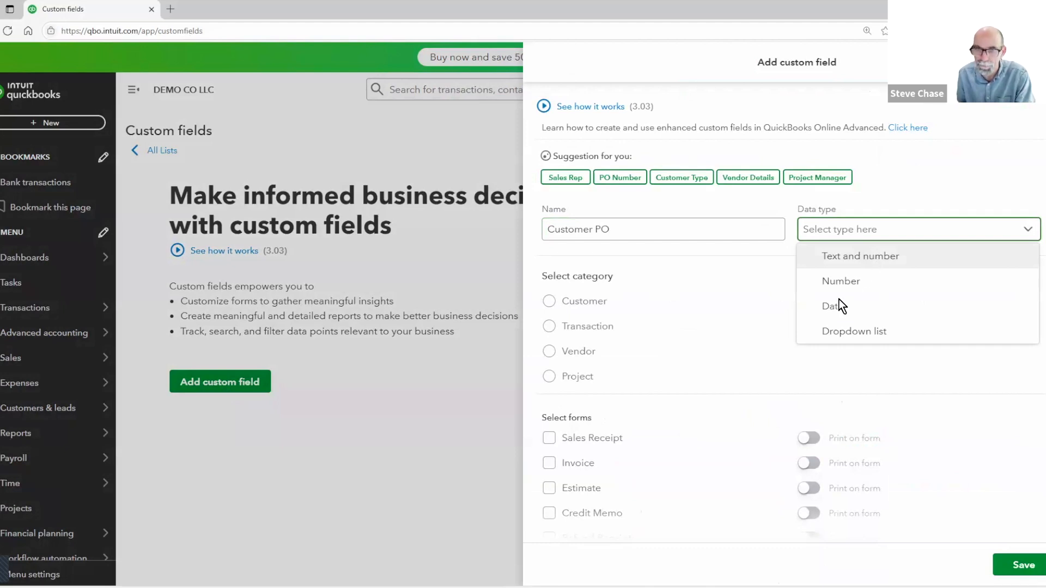
scroll(838, 299, down, 2)
scroll(678, 152, down, 1)
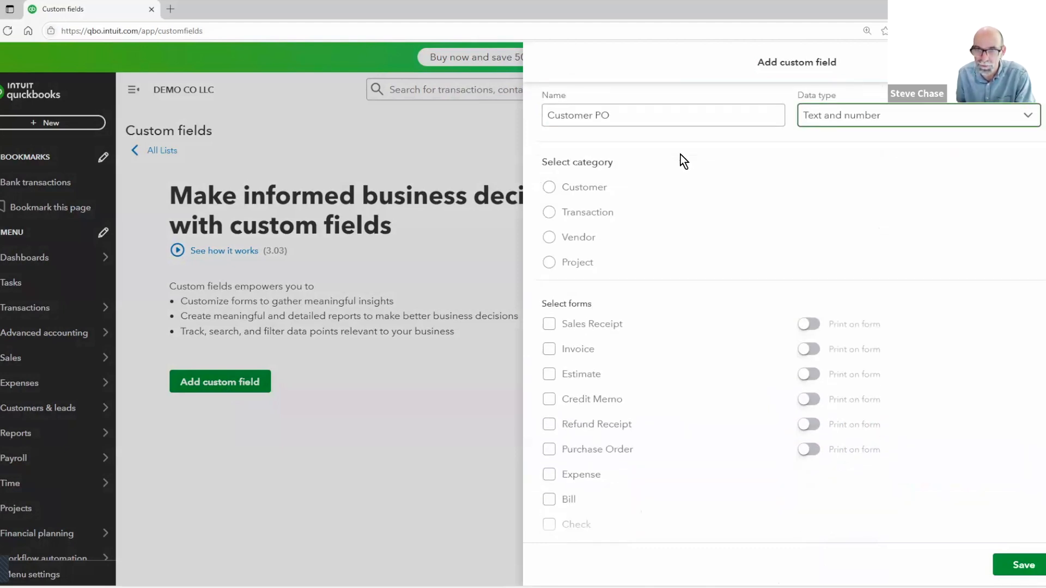
click(548, 188)
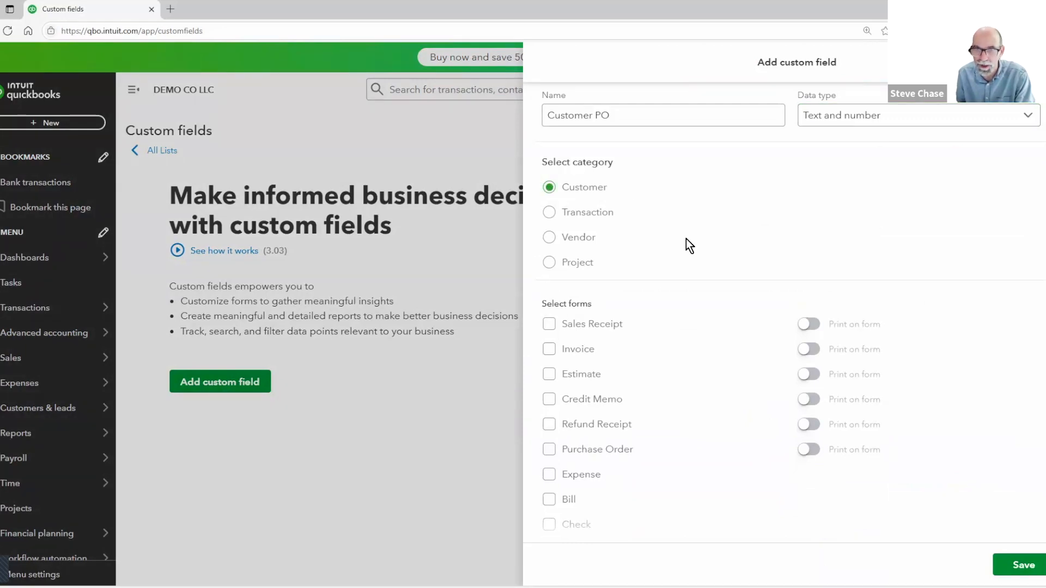
Apply the custom field to the Sales Receipt, Invoice, Estimate, Credit Memo and Refund Receipt forms.
scroll(686, 239, down, 3)
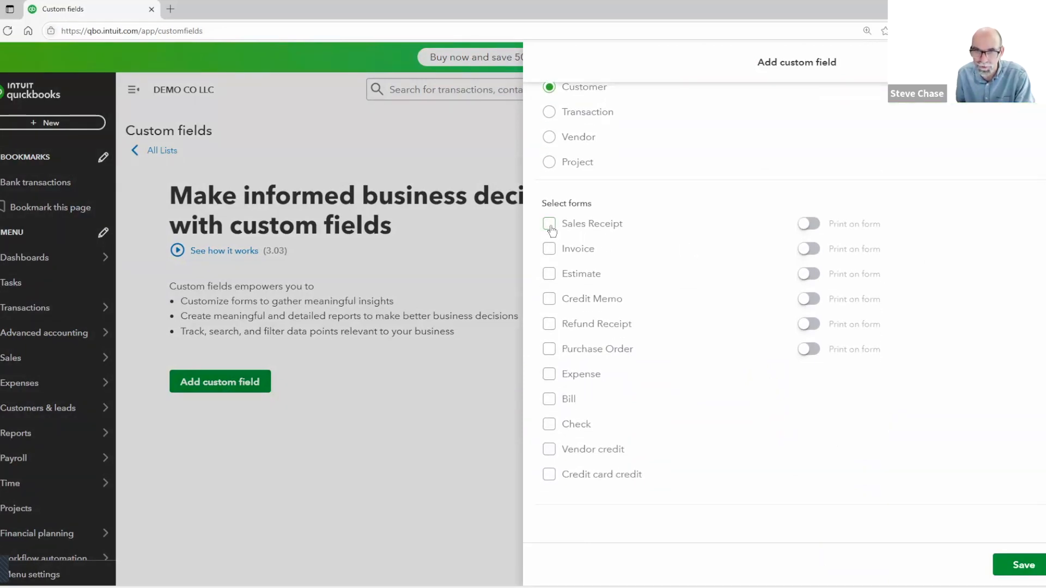
click(550, 276)
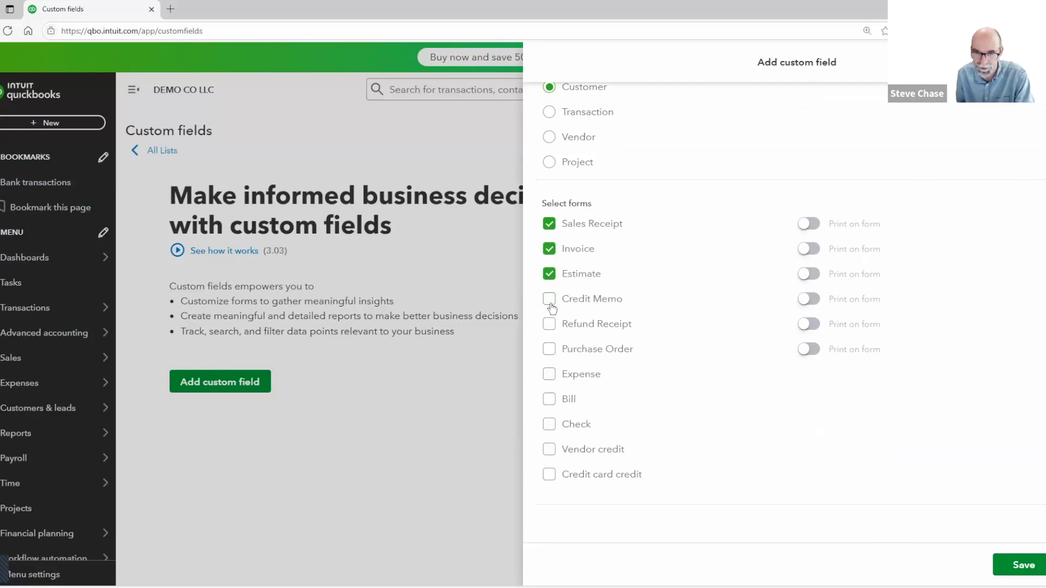
click(550, 299)
click(550, 325)
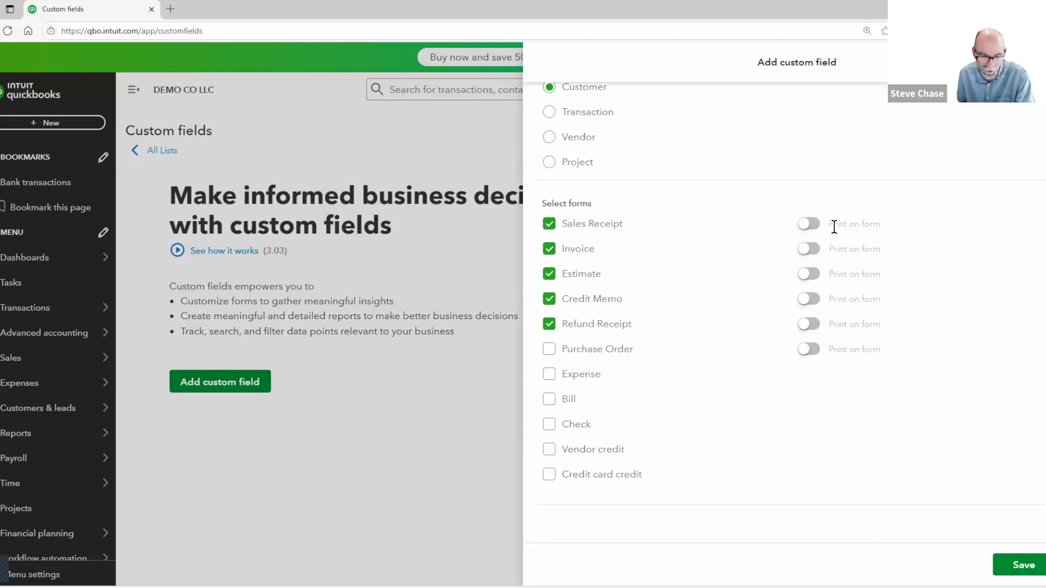
Enable printing of the field on every sales form and the Purchase Order, then save the custom field.
click(816, 251)
click(816, 274)
click(816, 299)
click(815, 325)
click(813, 350)
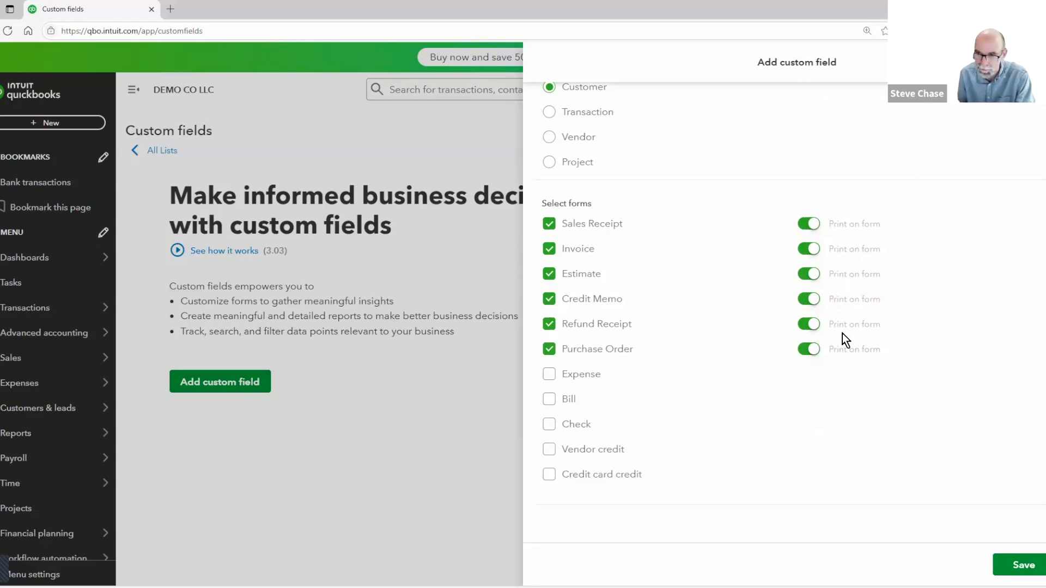
click(1019, 565)
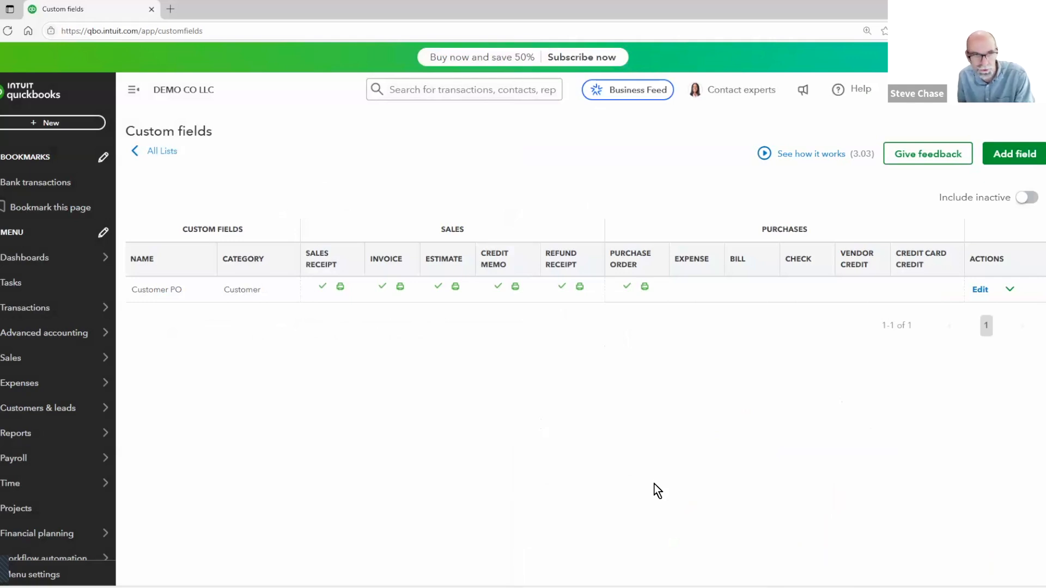
Find and open the Transaction List by Date standard report.
click(42, 438)
click(189, 209)
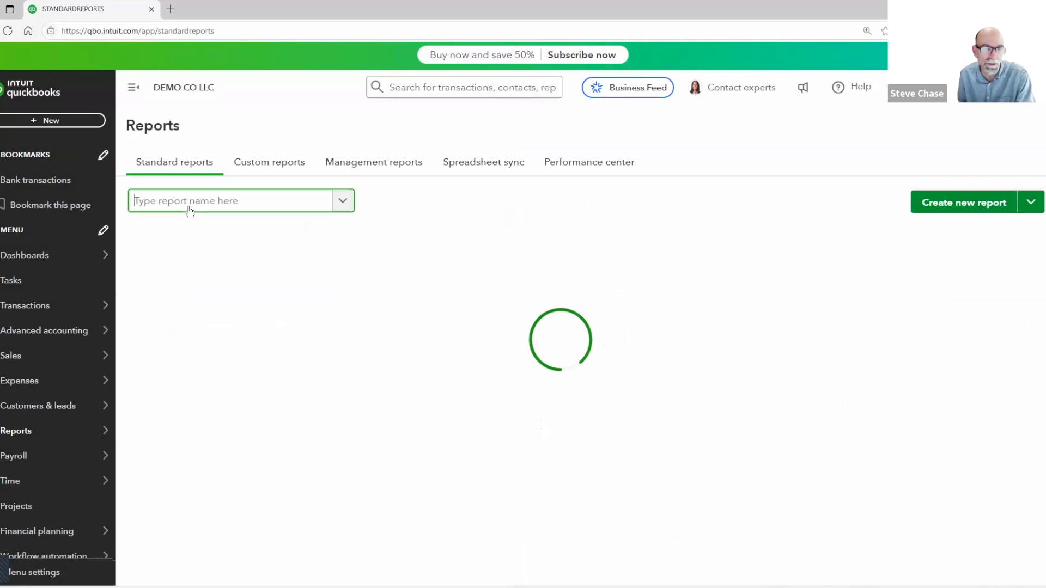
text(tran)
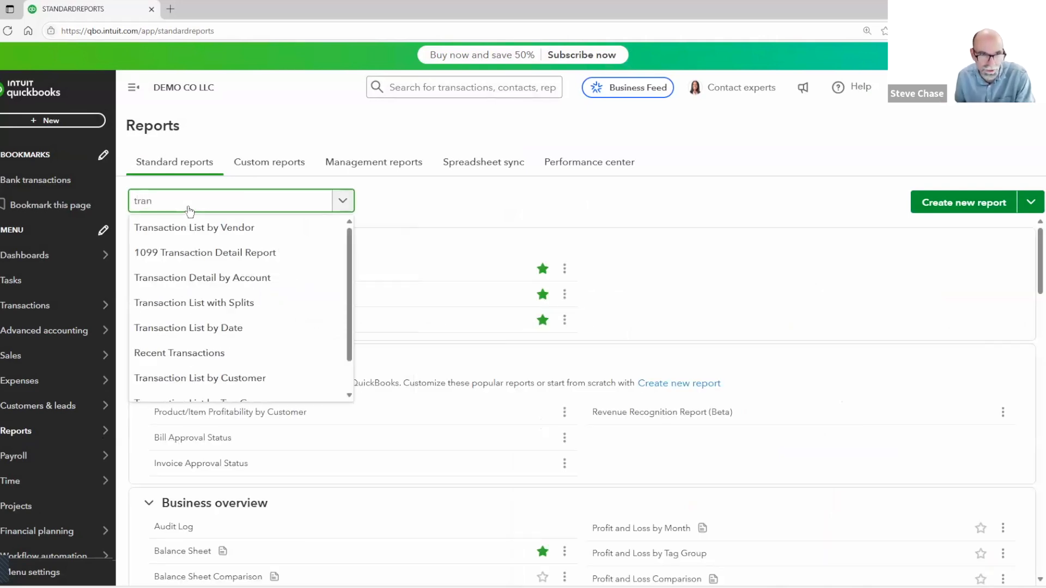
scroll(206, 359, down, 1)
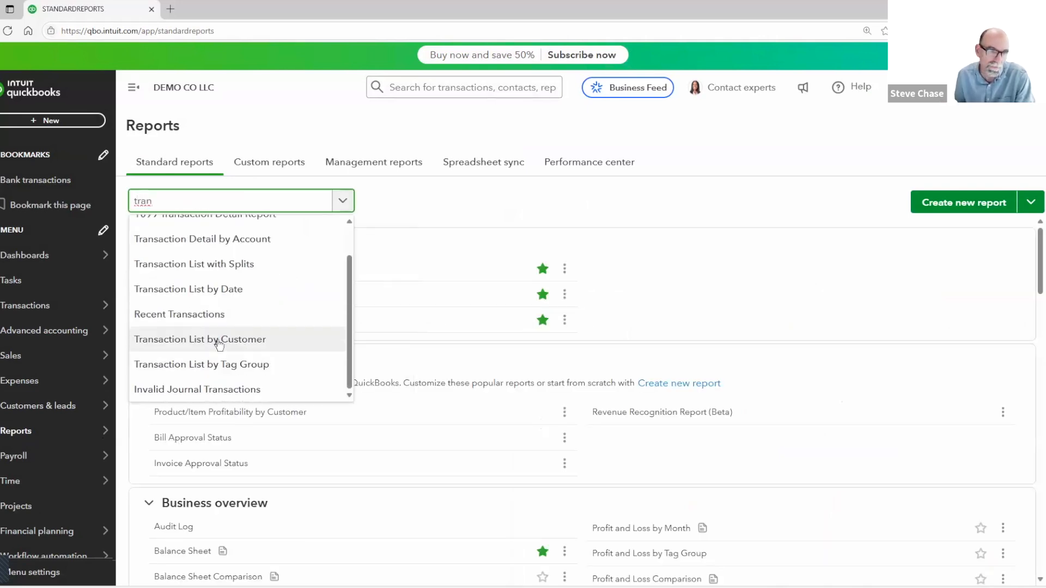
click(225, 294)
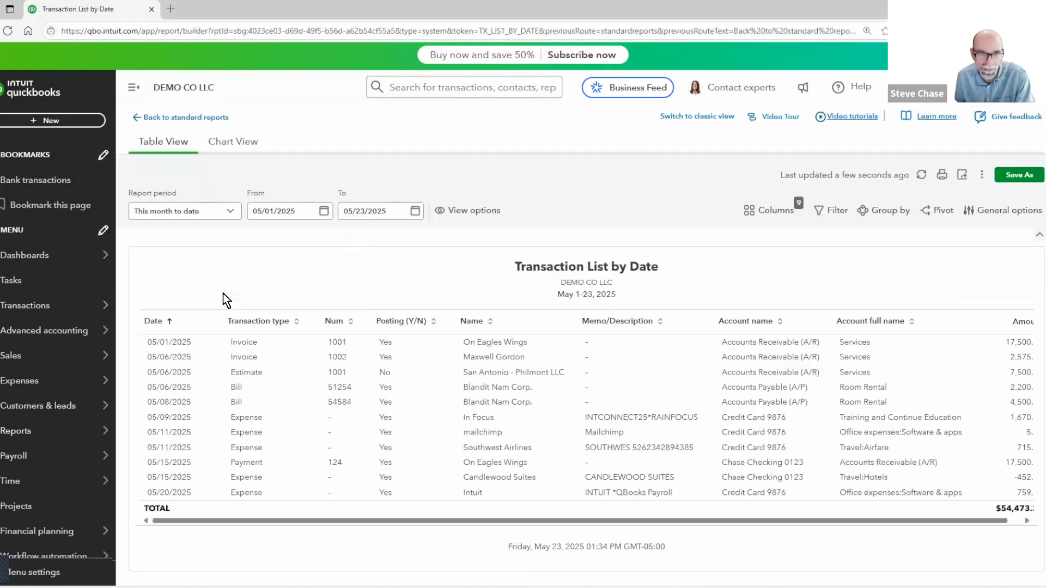
Enter the customer's purchase order number in the Customer PO field of invoice 1001, save despite the linked transactions, and return to the report.
click(248, 347)
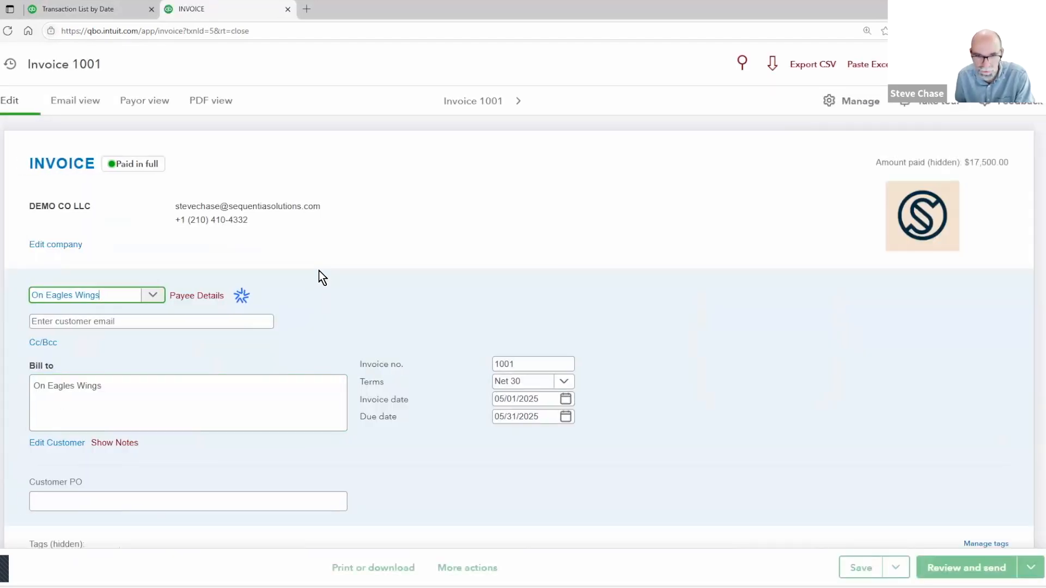
scroll(318, 272, down, 3)
click(32, 330)
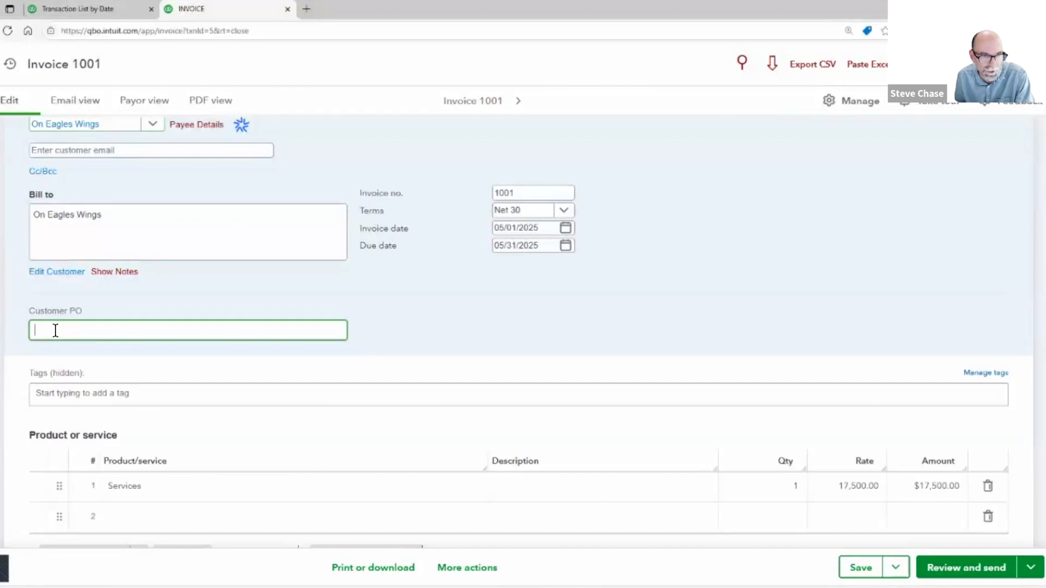
text(5458575)
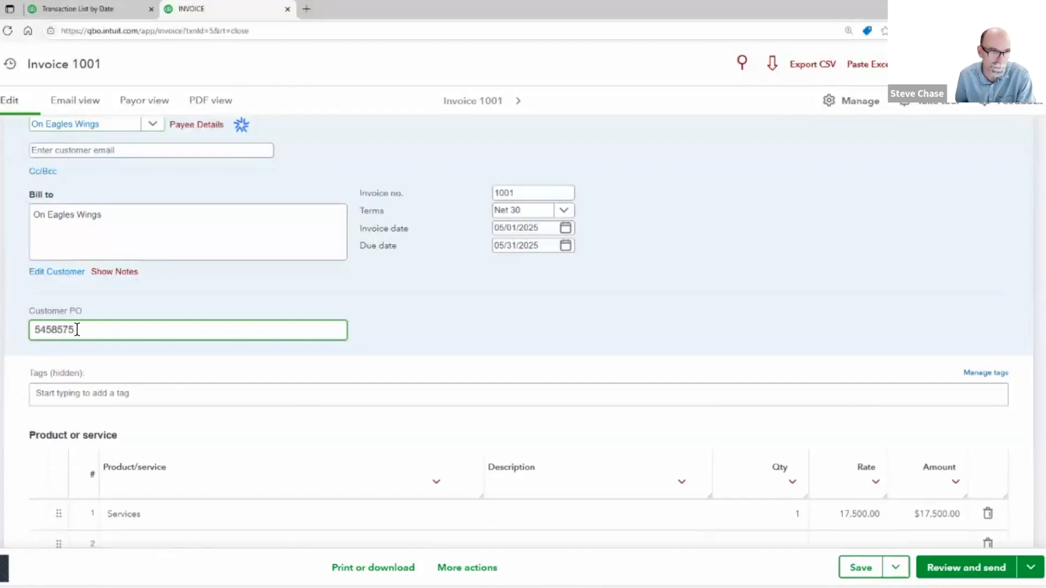
double_click(39, 330)
click(861, 568)
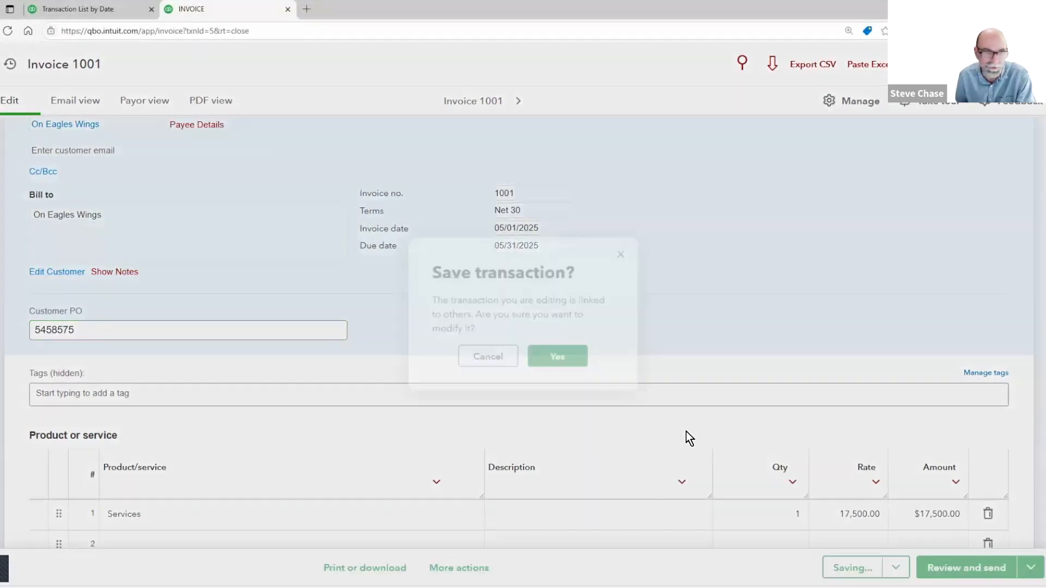
click(581, 360)
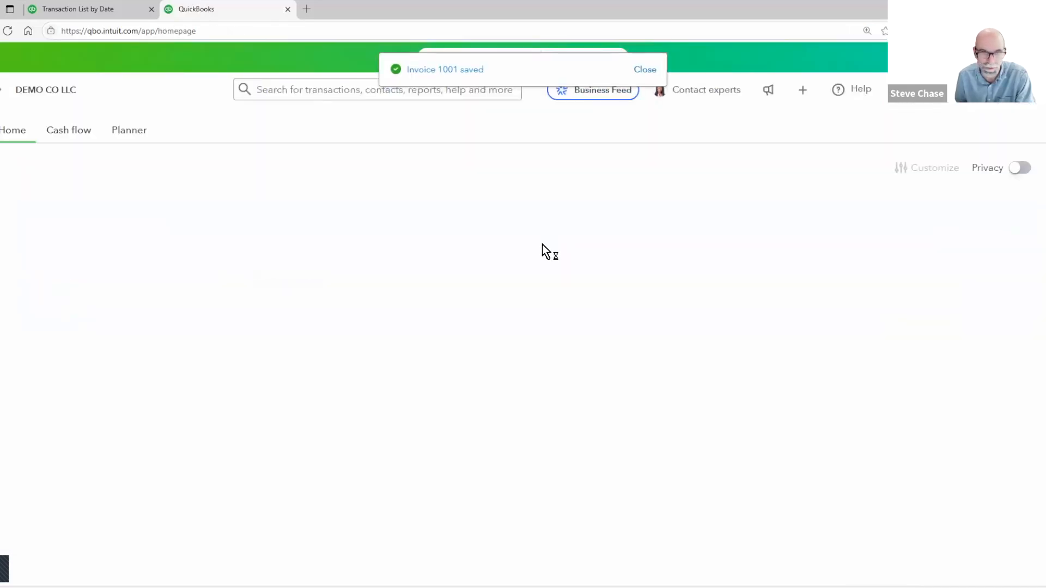
key(ctrl+w)
Enter the customer's purchase order number in the Customer PO field of invoice 1002, save it, and return to the report.
click(255, 361)
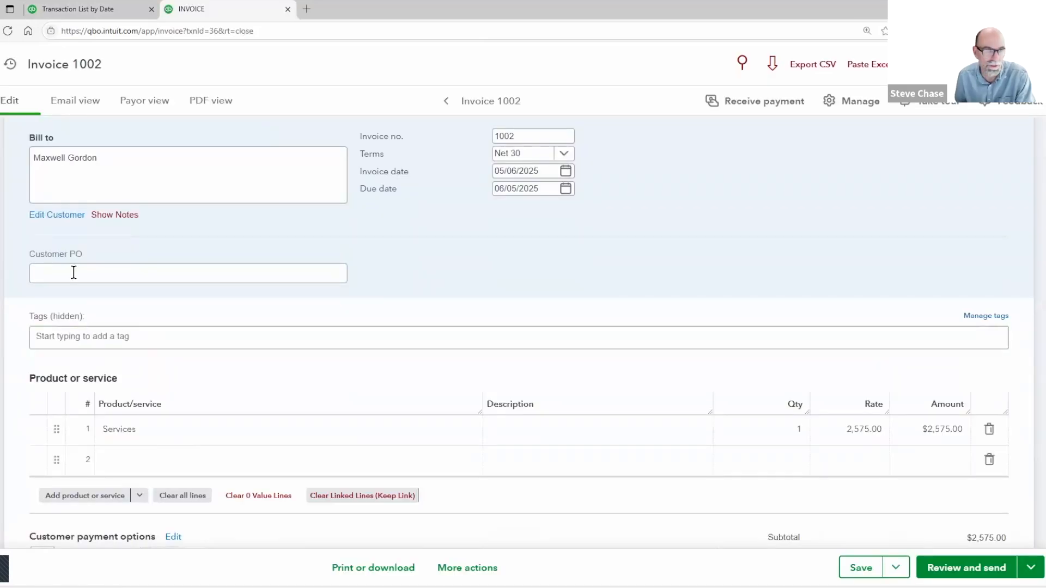
click(76, 272)
text(25488)
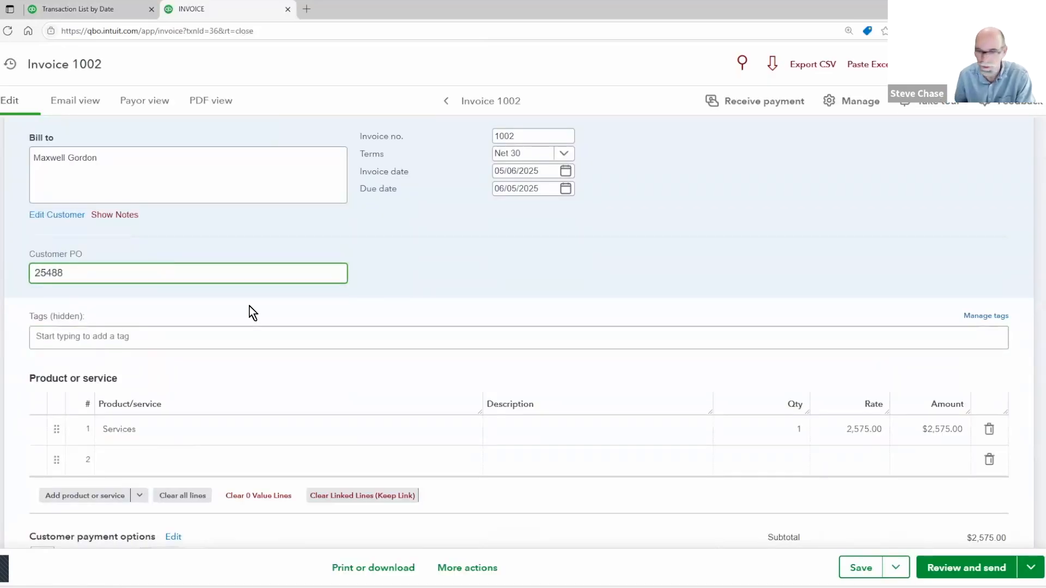
click(857, 567)
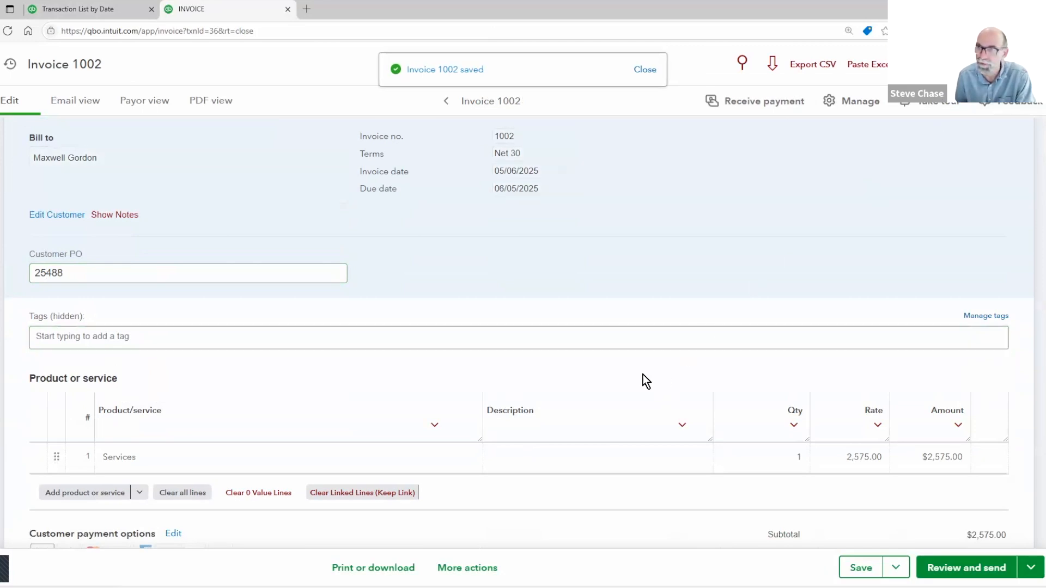
key(ctrl+w)
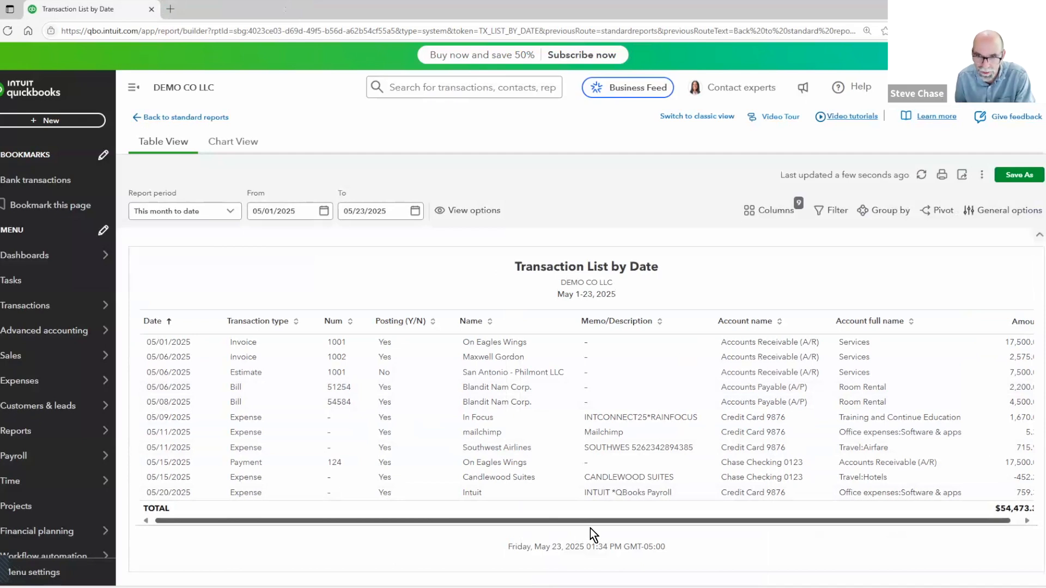
Remove the Memo/Description column from the Transaction List by Date report.
scroll(349, 523, right, 1)
drag(268, 523, 267, 524)
drag(489, 530, 526, 529)
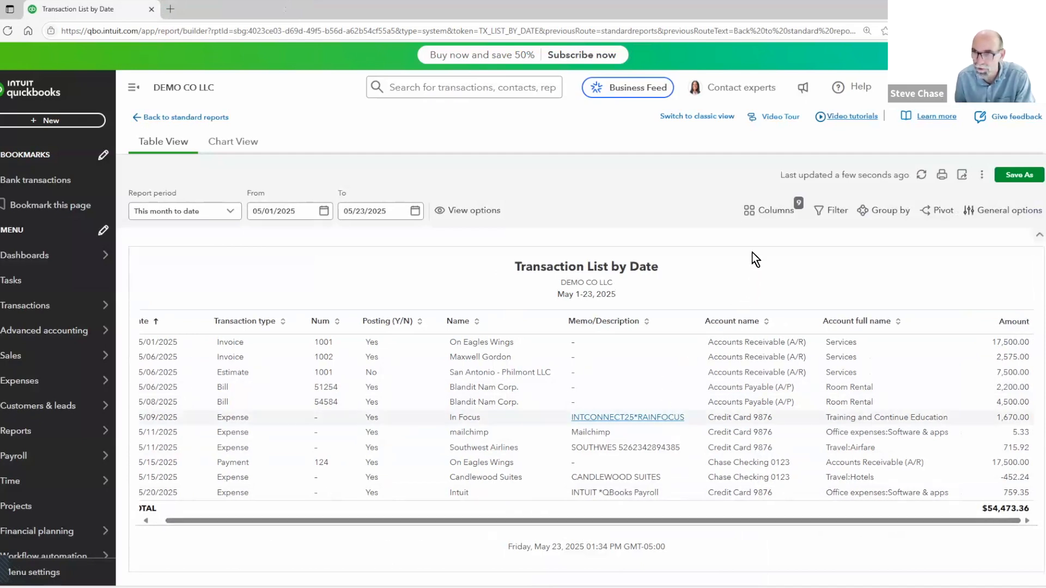
click(769, 210)
scroll(920, 408, down, 3)
scroll(920, 408, up, 3)
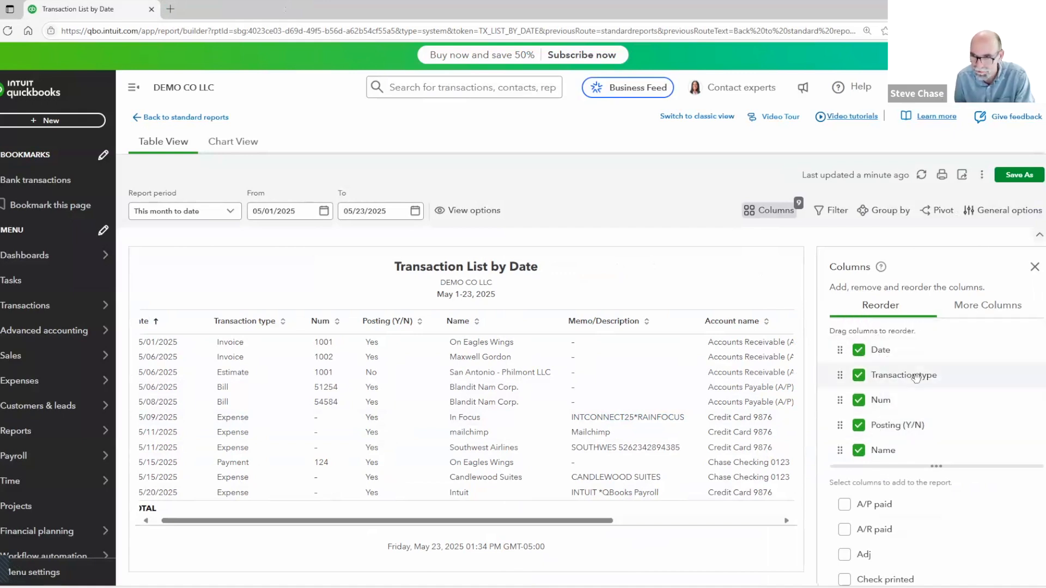
scroll(916, 382, down, 1)
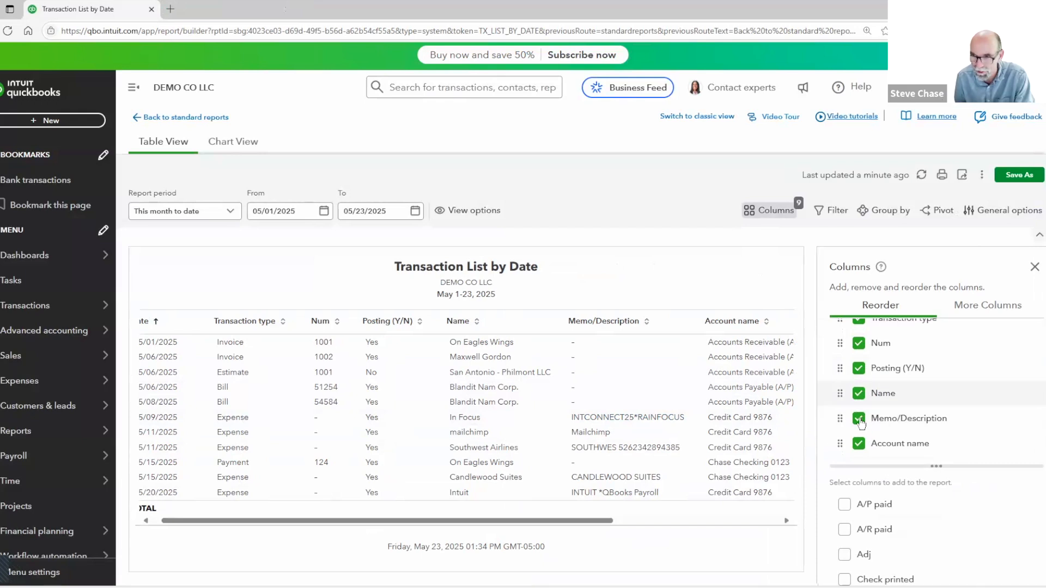
click(859, 419)
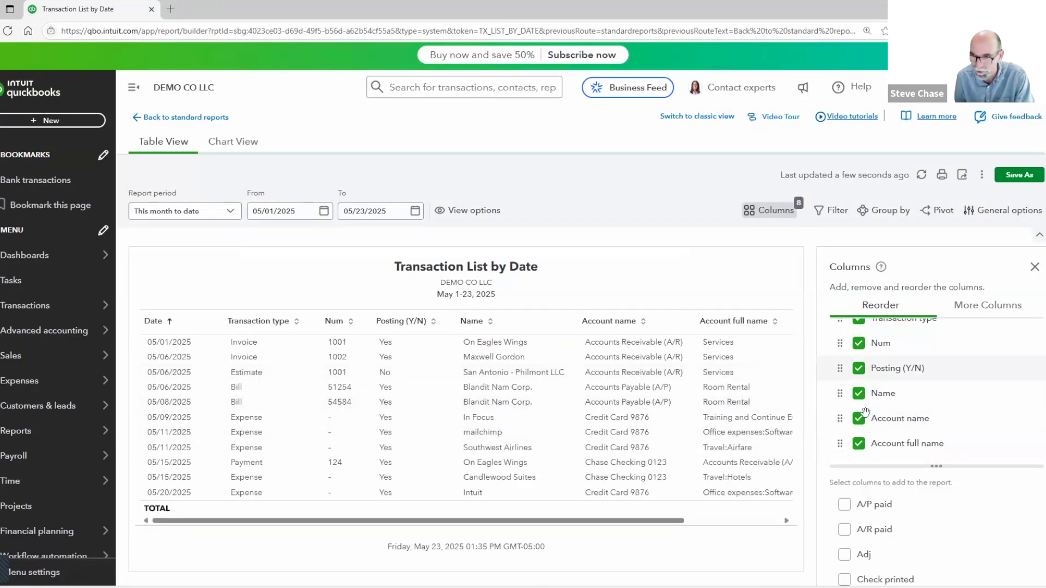
Add the Customer PO column to the report and make it the first column, ahead of Date.
scroll(899, 404, down, 1)
drag(936, 464, 926, 362)
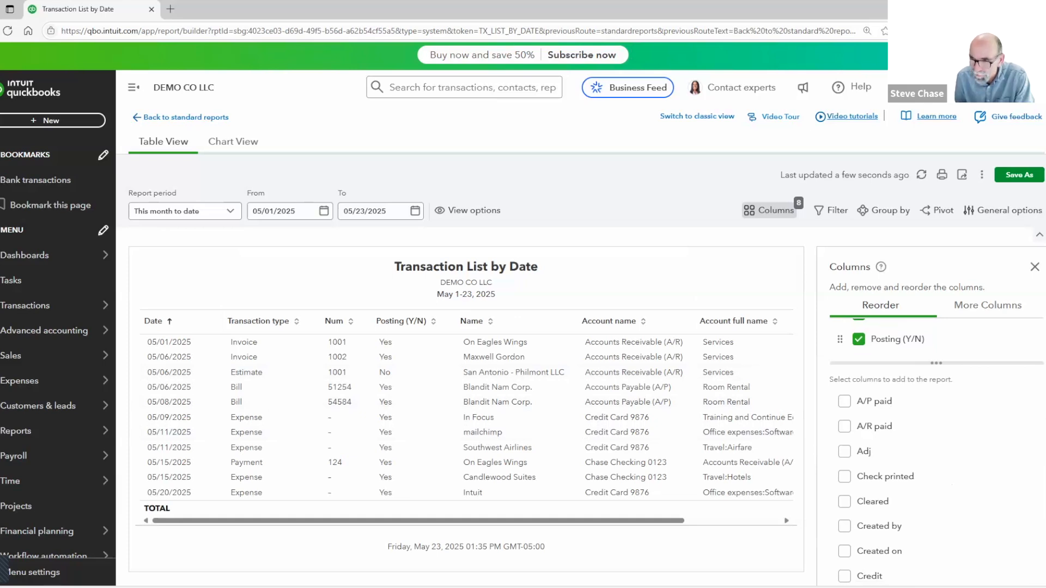
scroll(901, 442, down, 4)
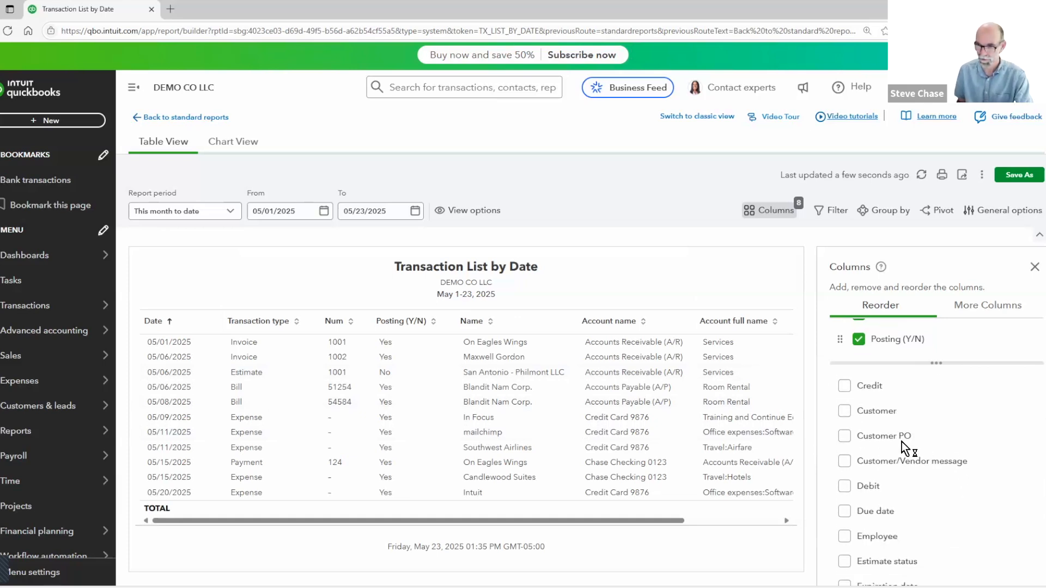
click(845, 430)
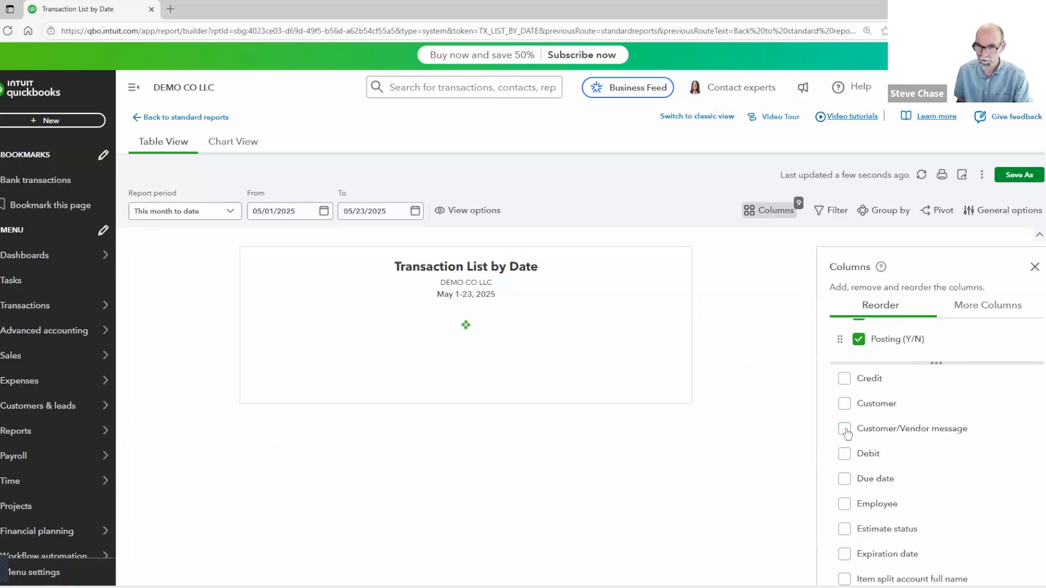
drag(599, 521, 781, 521)
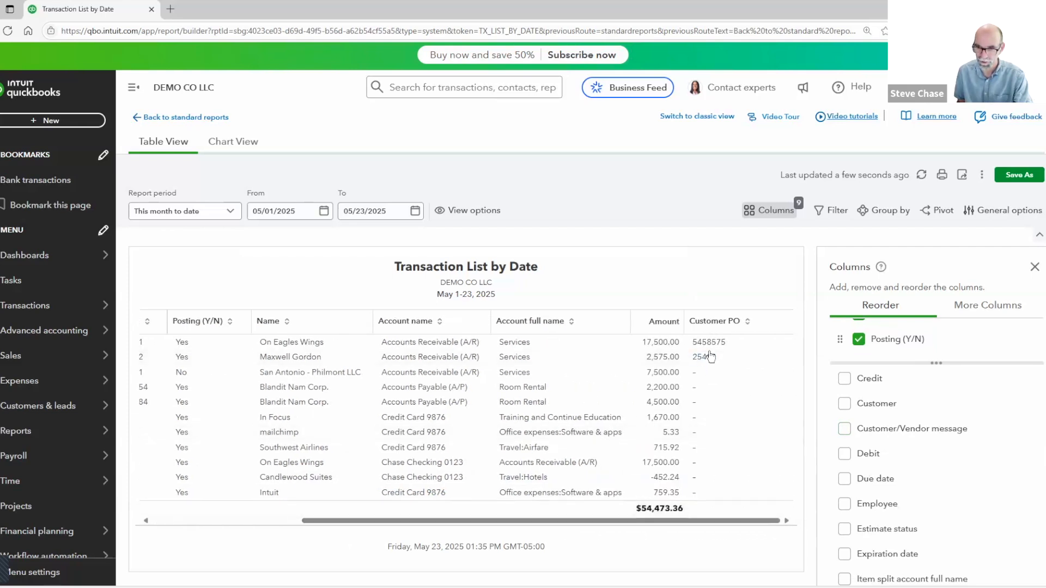
click(926, 363)
drag(840, 486, 850, 362)
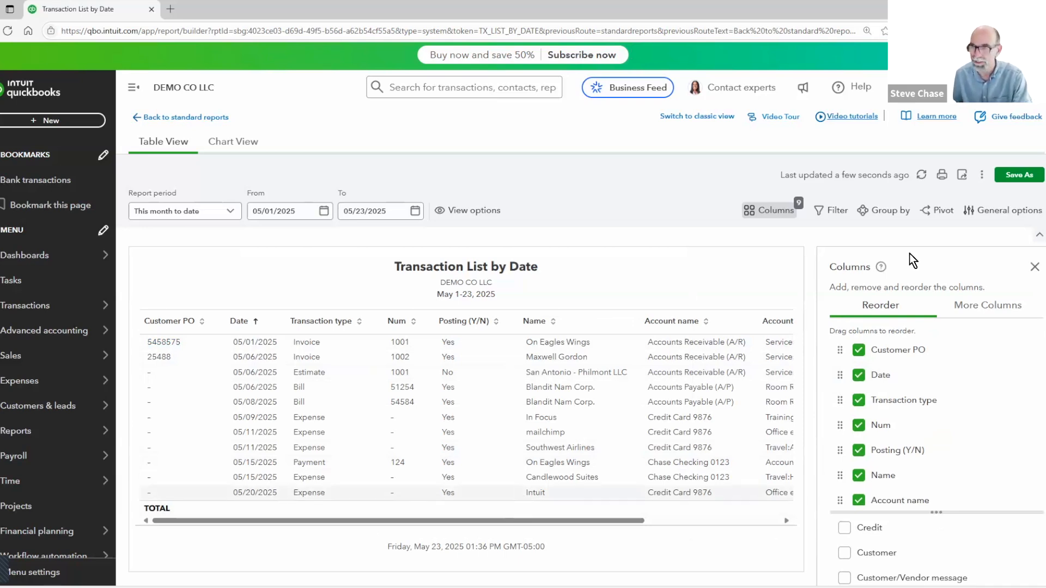
Start a new custom field named Industry in the custom fields list, with the Dropdown list data type.
click(1011, 104)
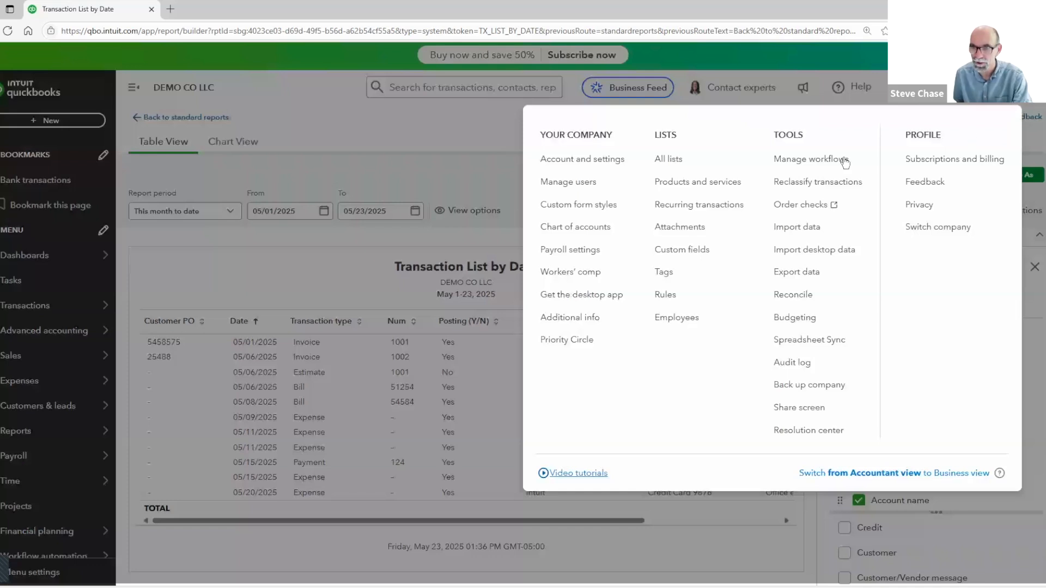
click(698, 263)
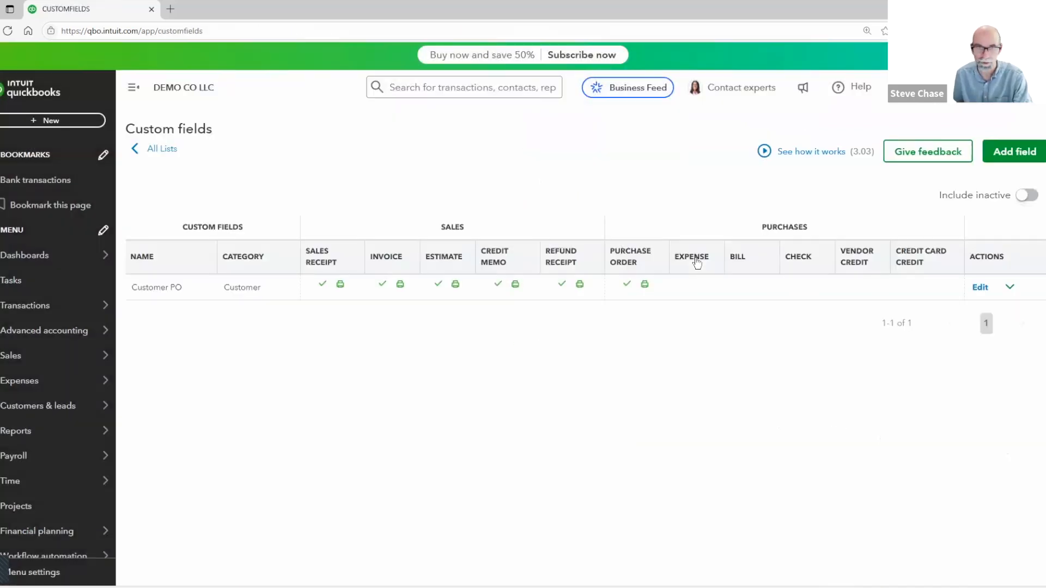
click(996, 158)
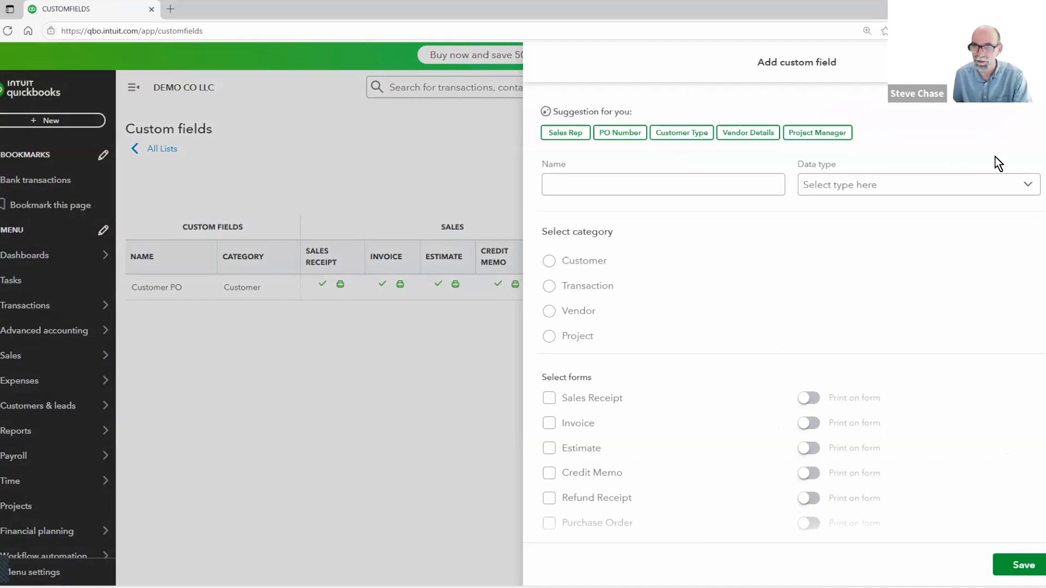
click(606, 182)
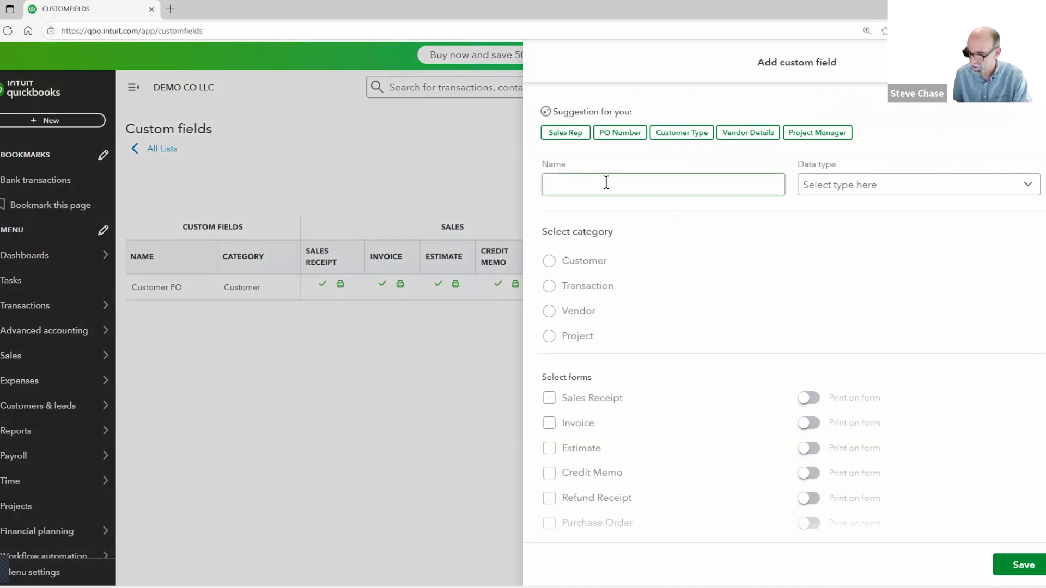
click(606, 183)
text(Industry)
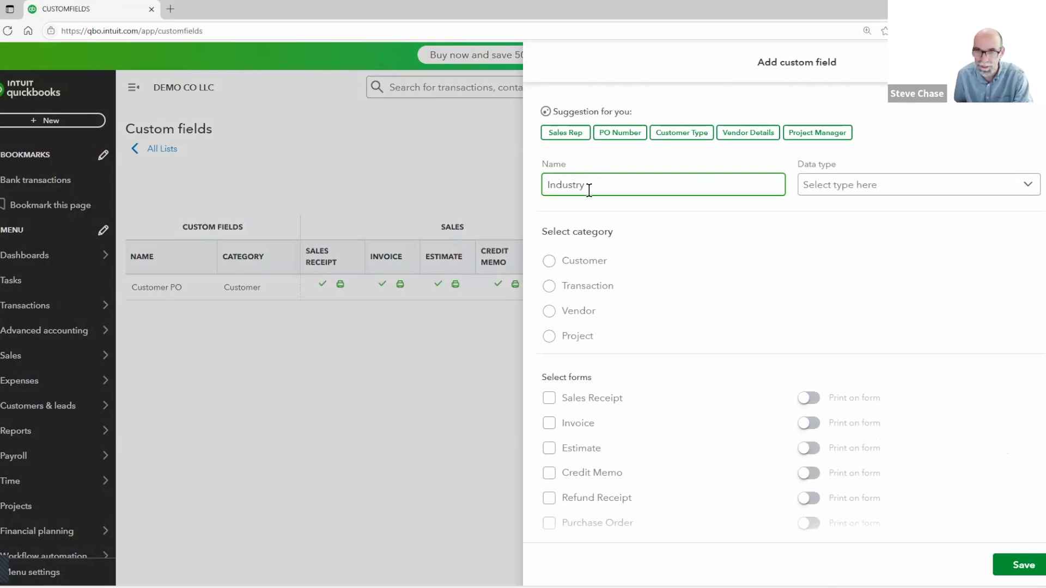
click(815, 187)
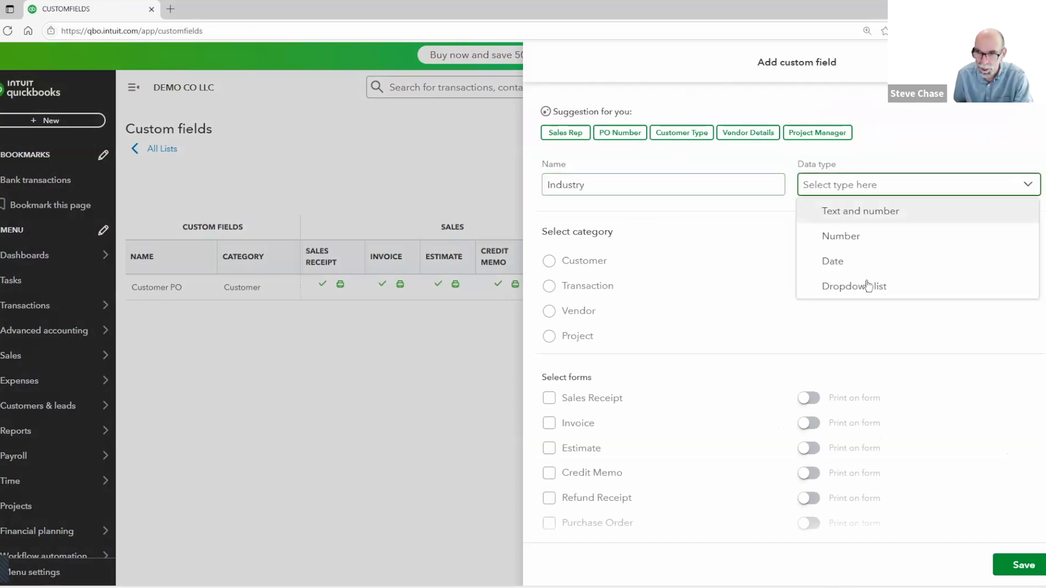
click(868, 288)
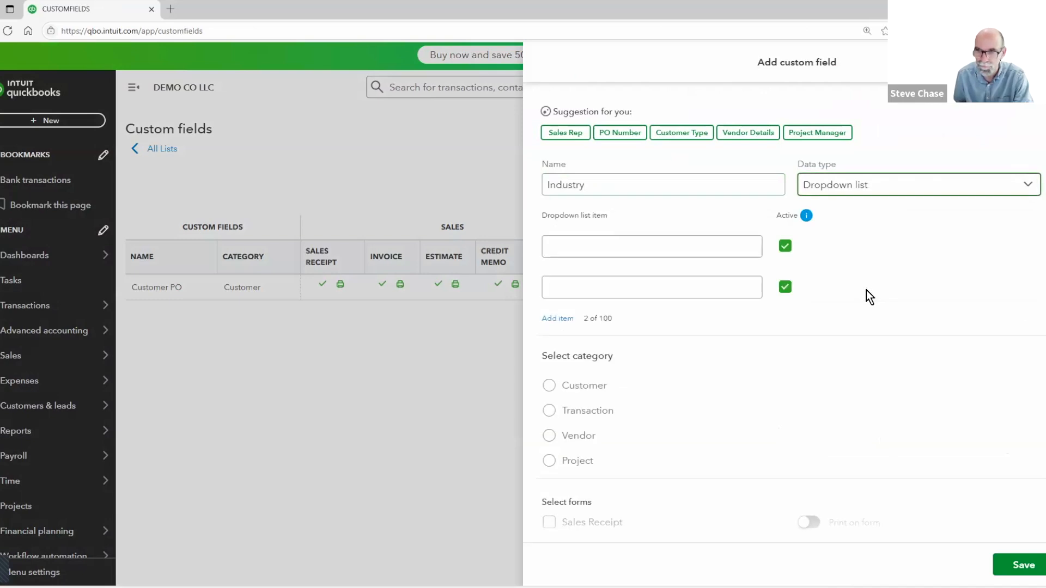
Add Education, Technology and Health Care as the dropdown items of the Industry field.
click(593, 244)
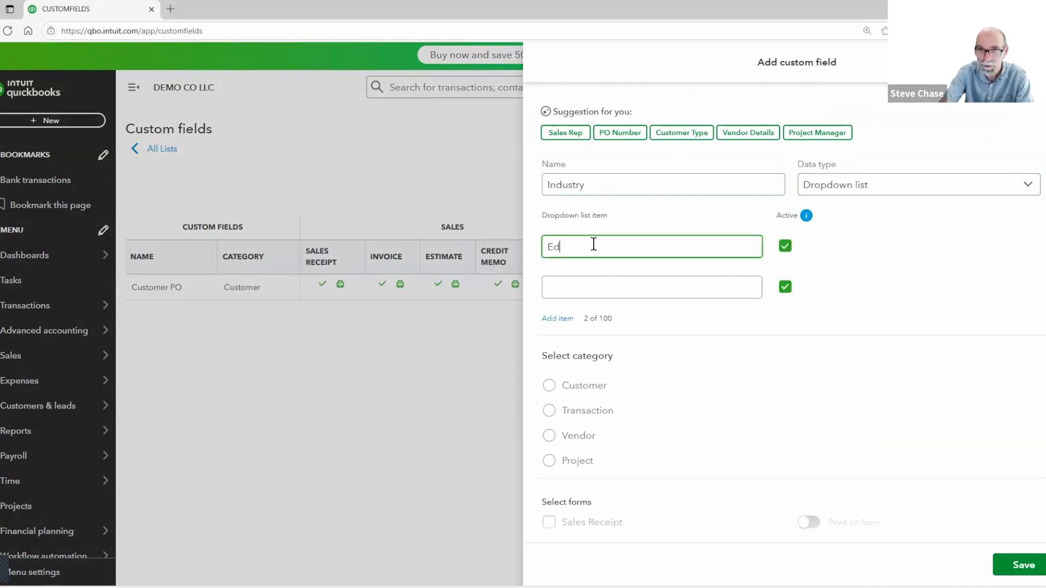
text(Education)
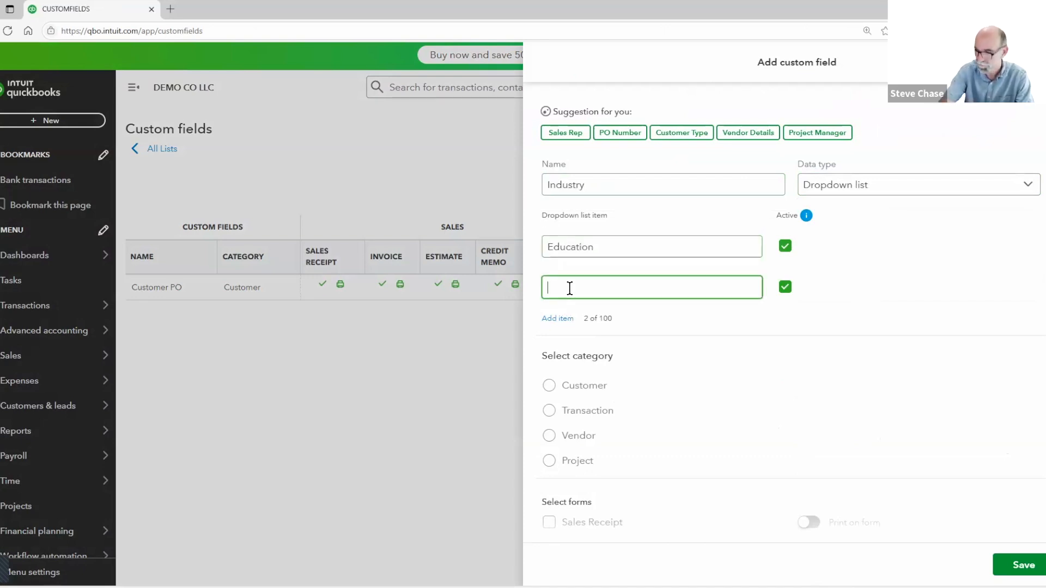
key(BackSpace)
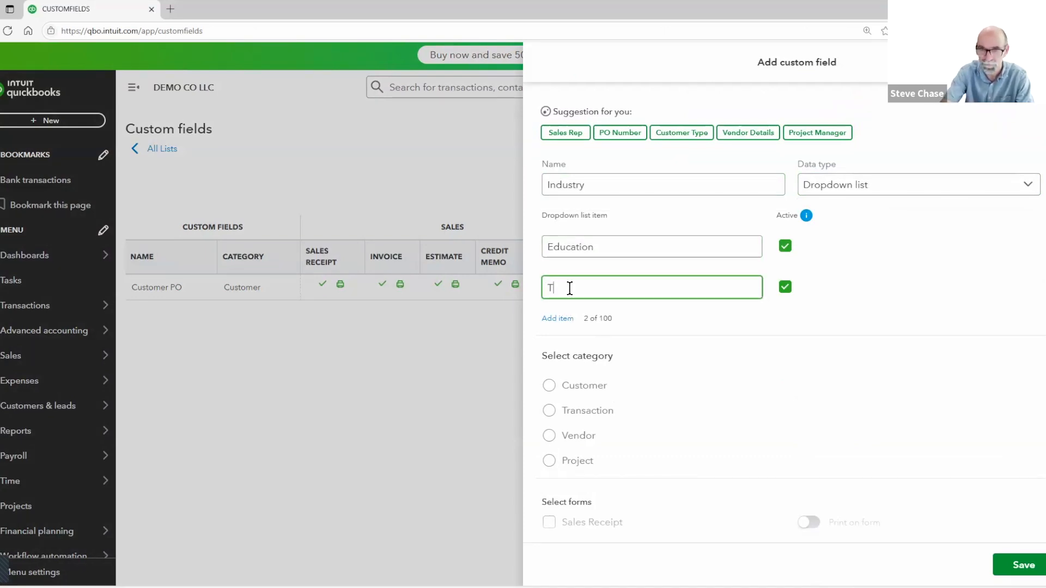
text(echnology)
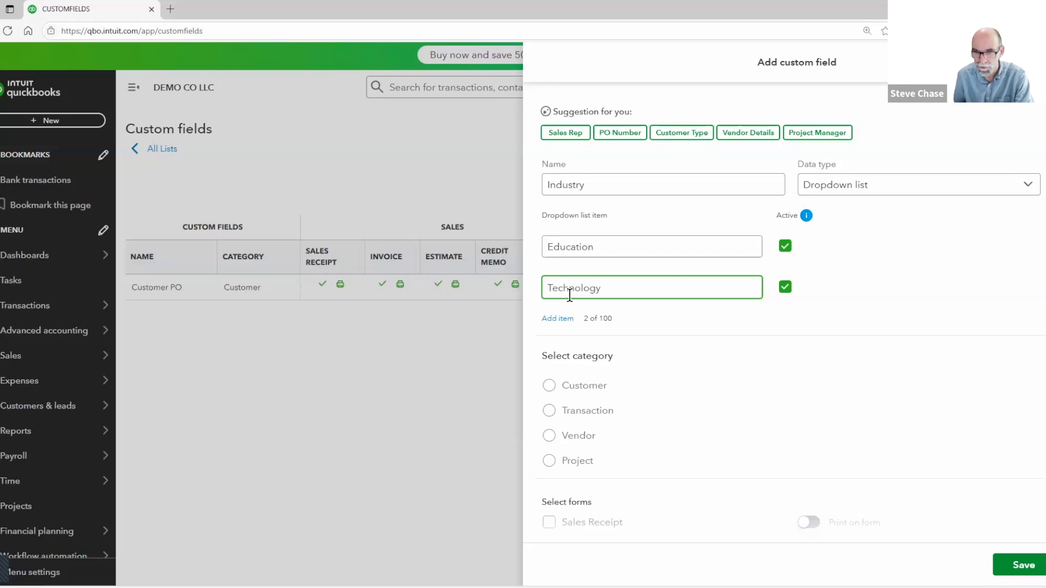
click(565, 319)
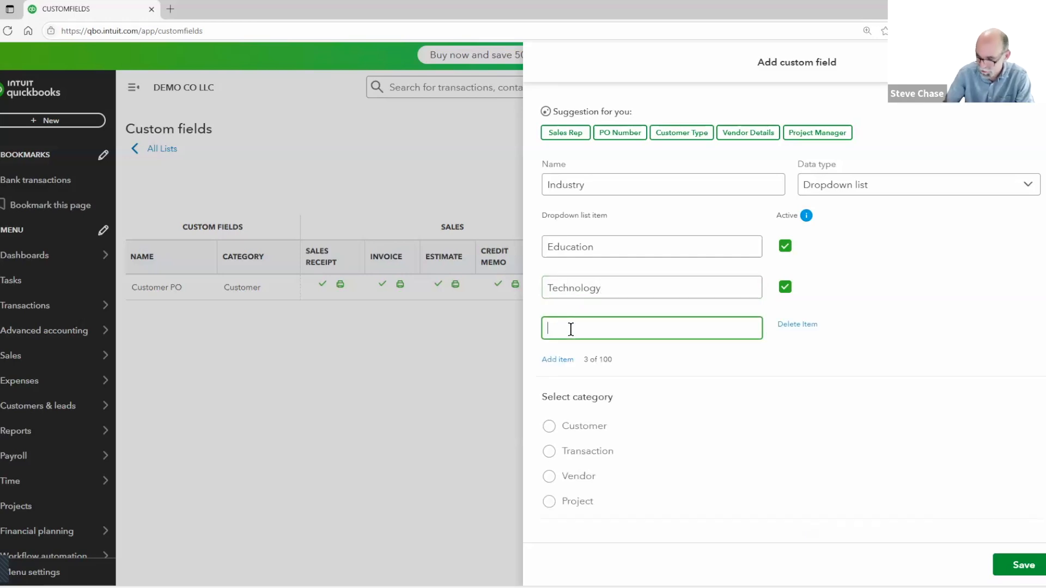
text(Health Care)
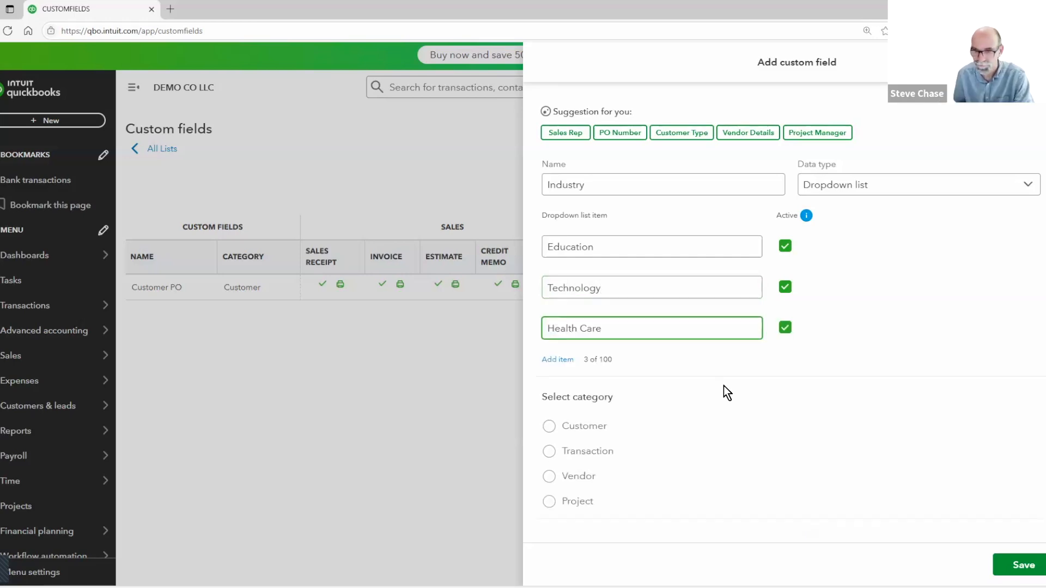
Assign the Industry field to the Customer category, enable it on all sales and purchase forms, and save it.
scroll(723, 386, down, 3)
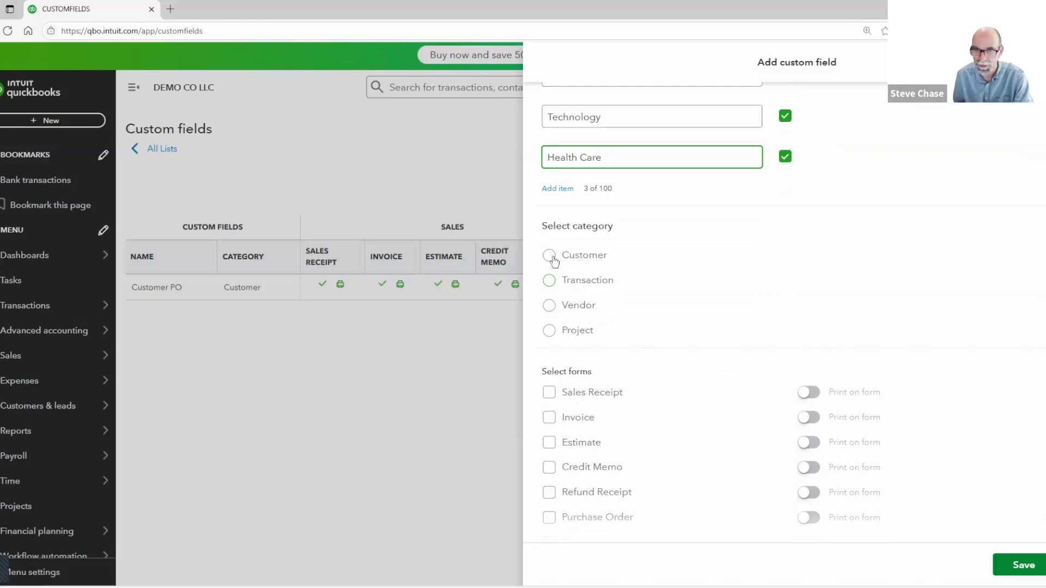
click(550, 257)
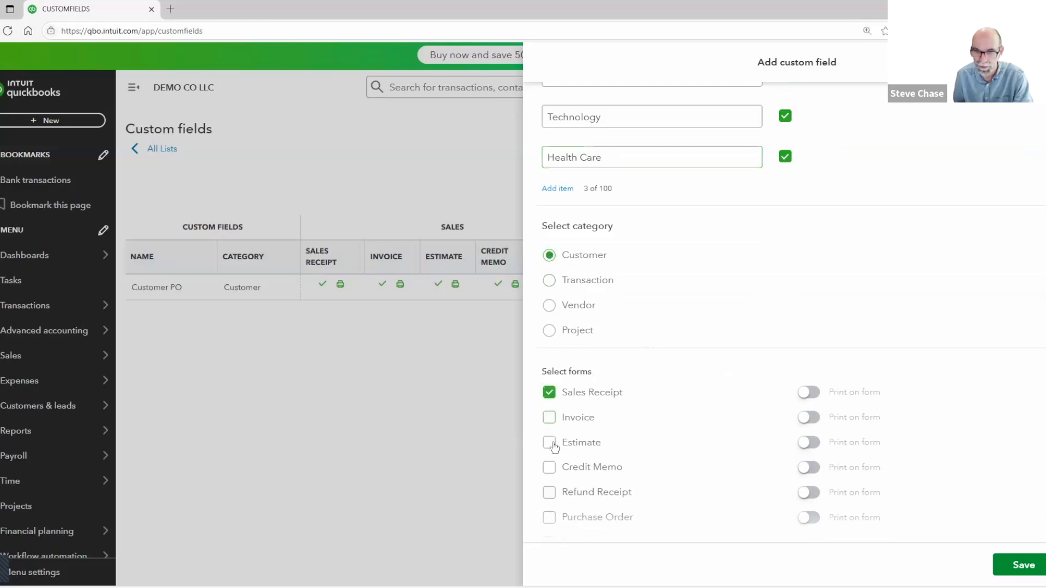
click(550, 517)
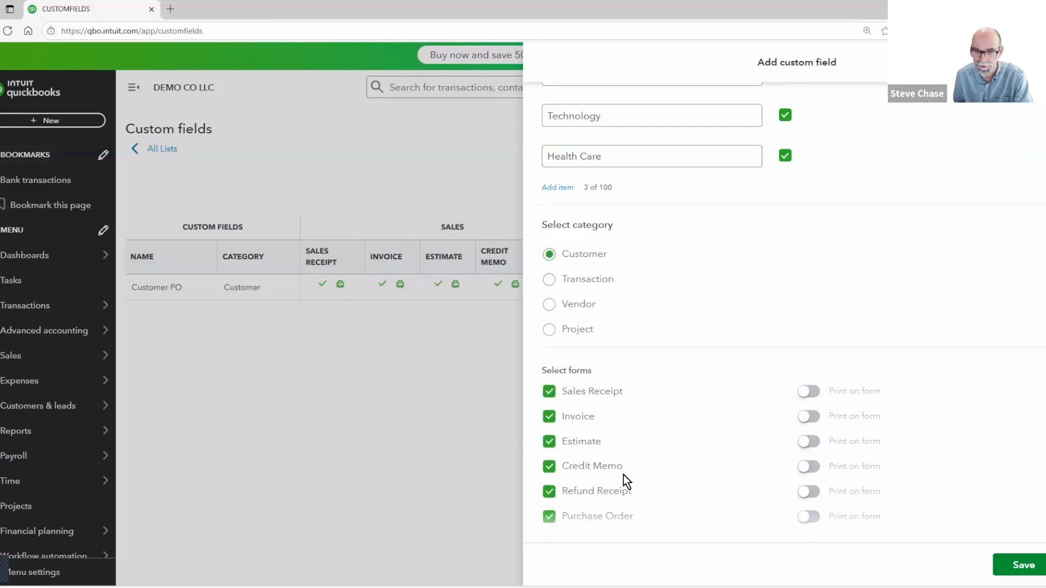
scroll(600, 435, down, 3)
click(550, 377)
click(550, 402)
click(550, 426)
click(551, 451)
click(550, 476)
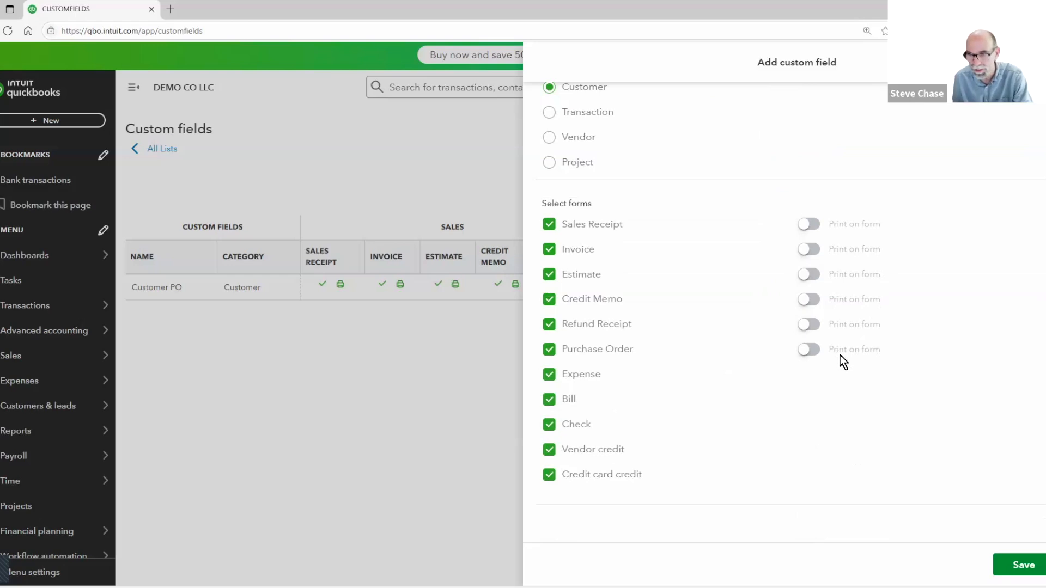
click(1015, 564)
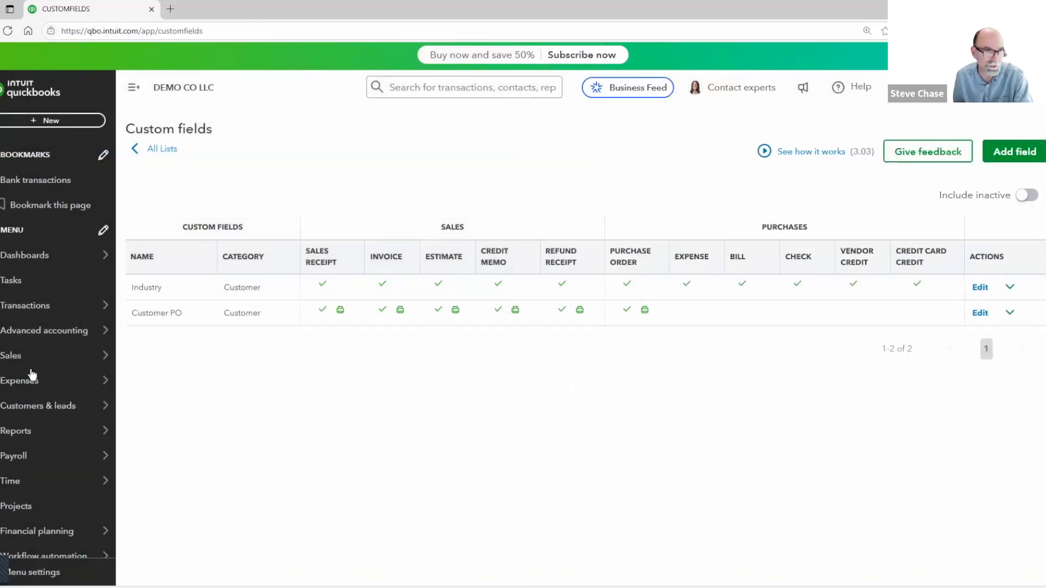
Find the Transaction List by Date report among the standard reports and open it.
click(33, 381)
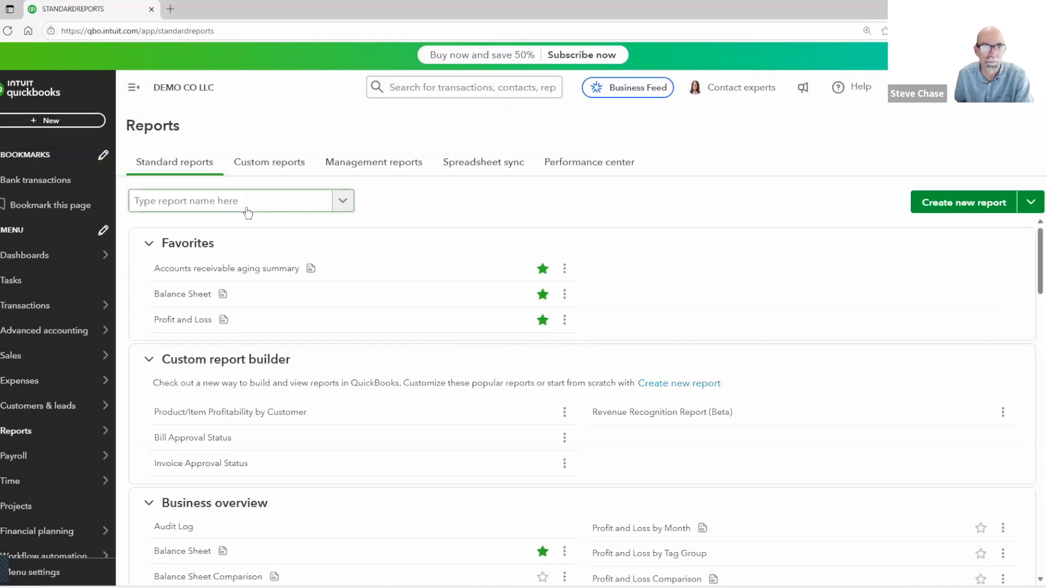
click(246, 206)
text(tr)
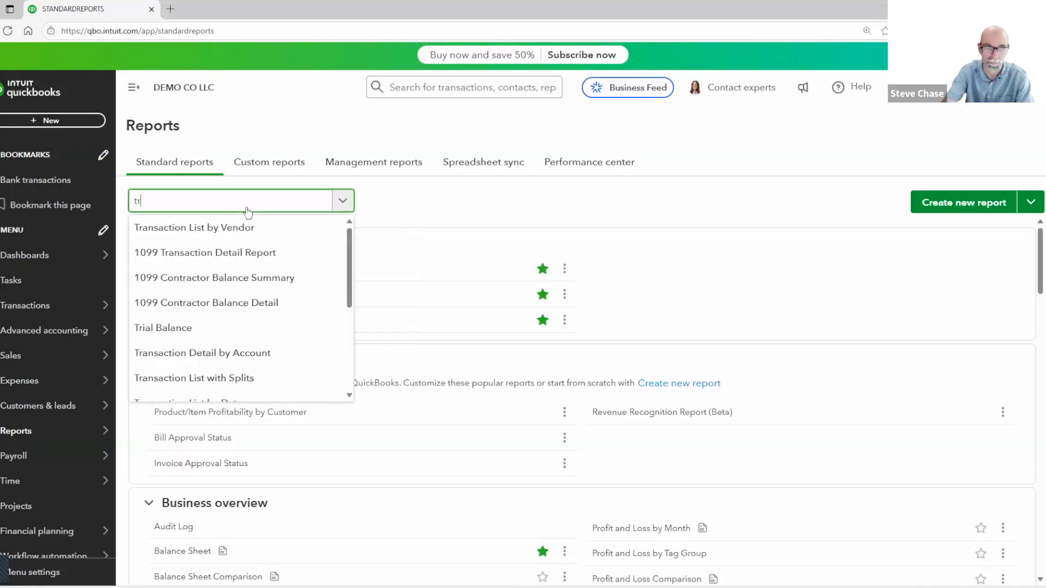
text(ans)
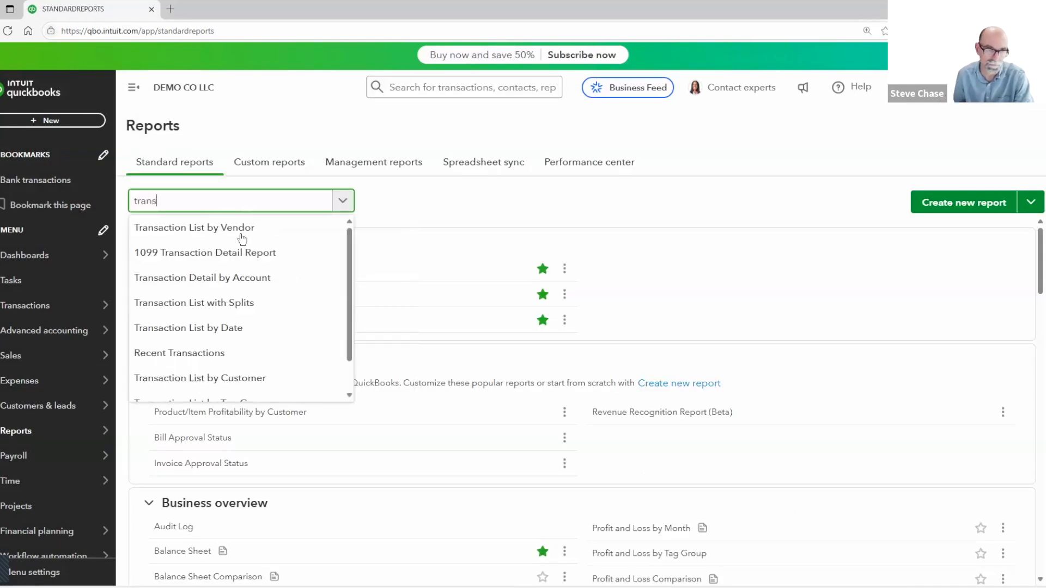
scroll(214, 361, down, 2)
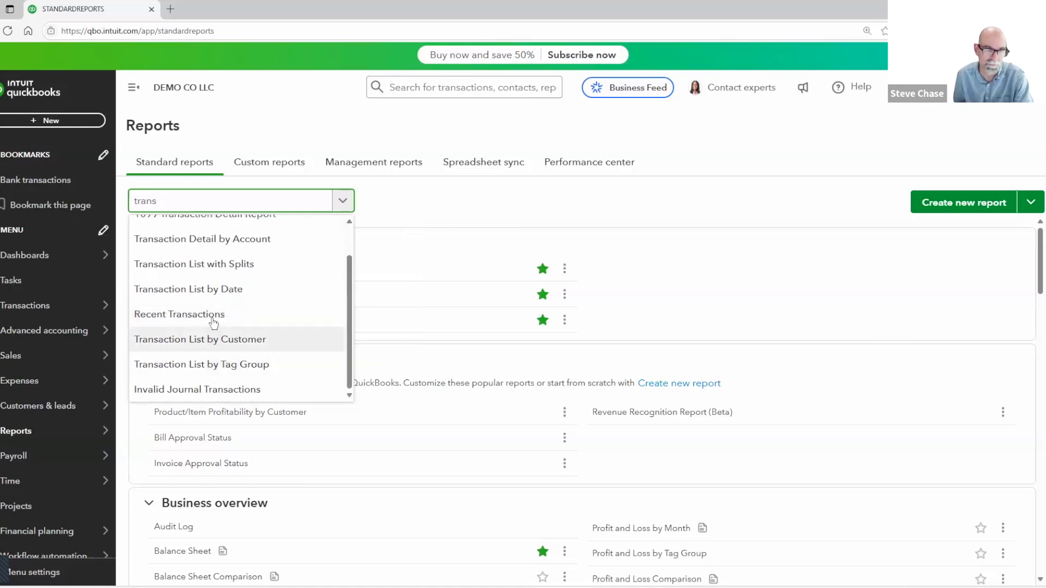
click(215, 291)
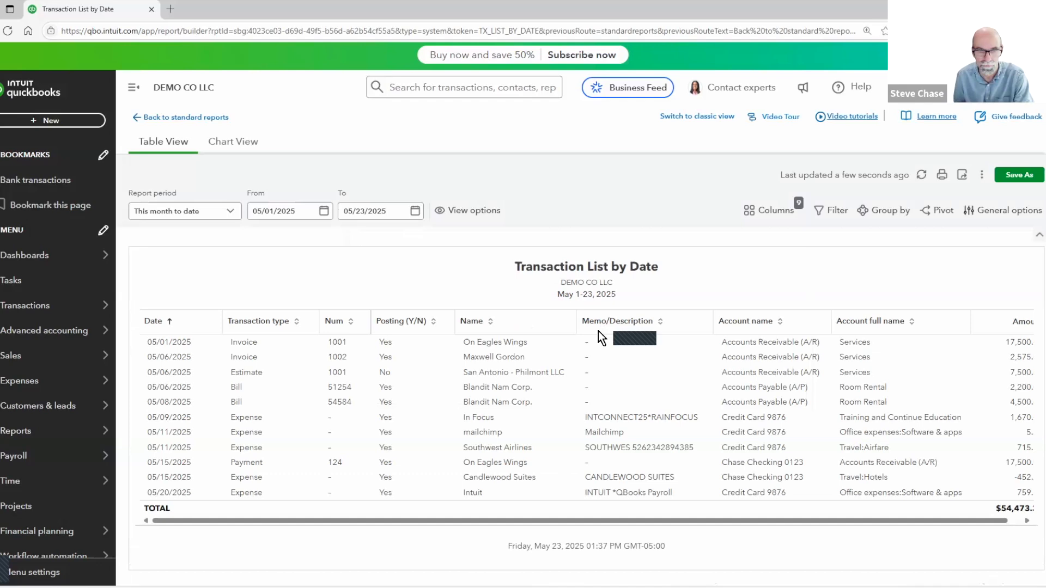
Set Industry to Technology on the 05/08/2025 bill, save it, and return to the report.
click(260, 403)
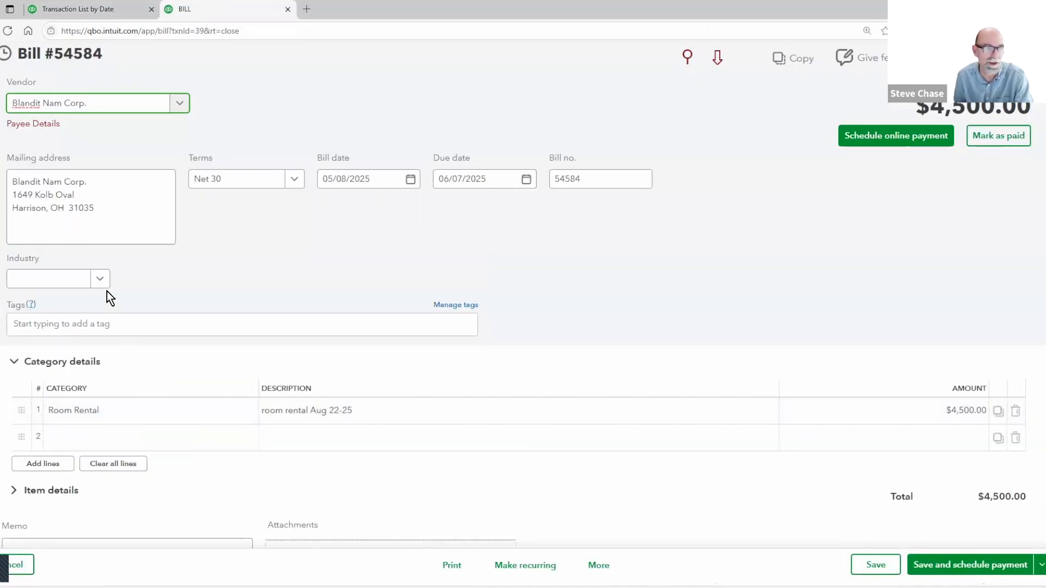
click(100, 281)
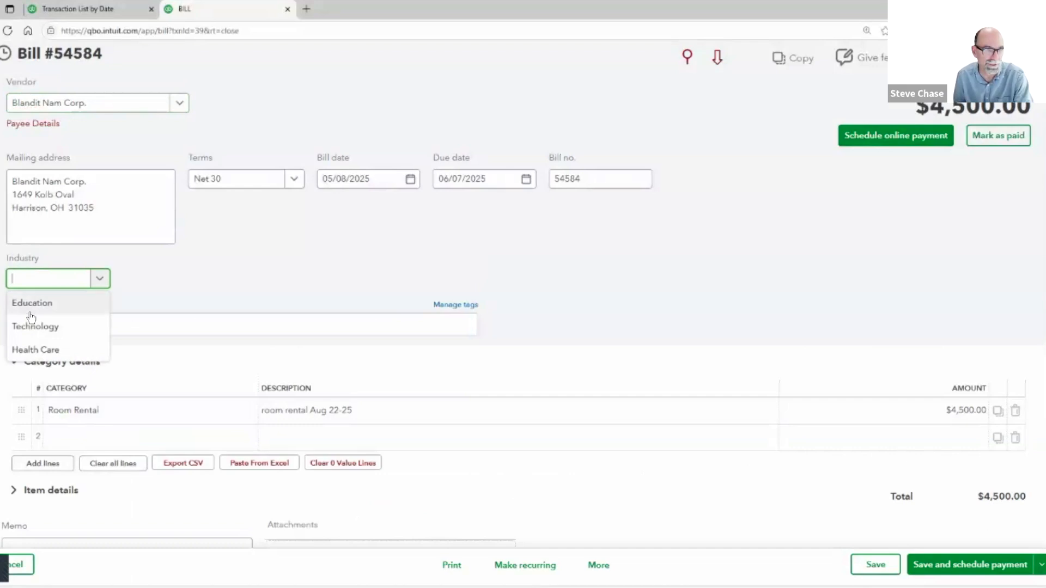
click(48, 326)
click(874, 564)
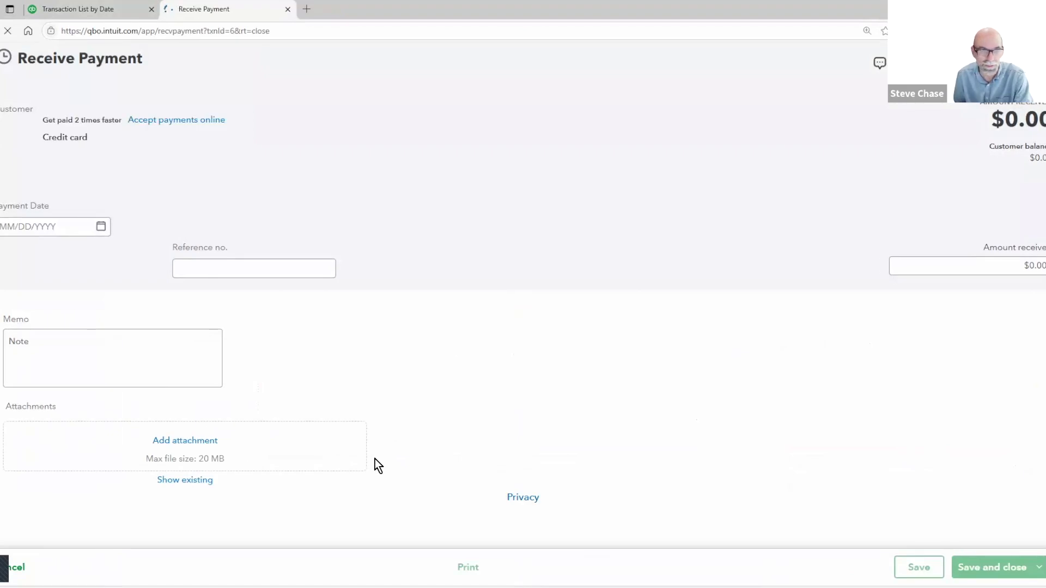
click(1024, 62)
key(ctrl+w)
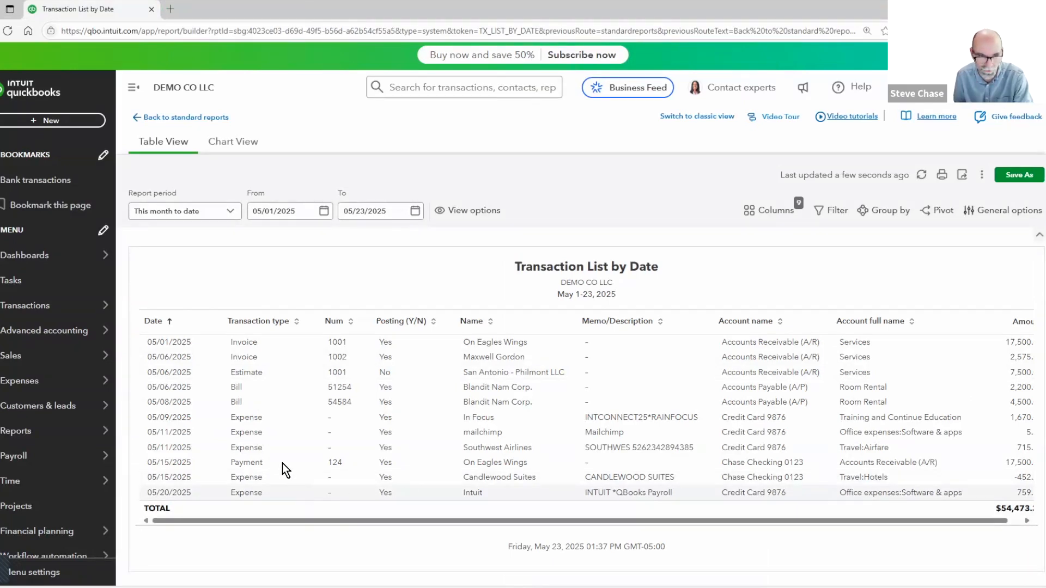
Set Industry to Education on the 05/09/2025 In Focus expense, save it, and return to the report.
click(250, 420)
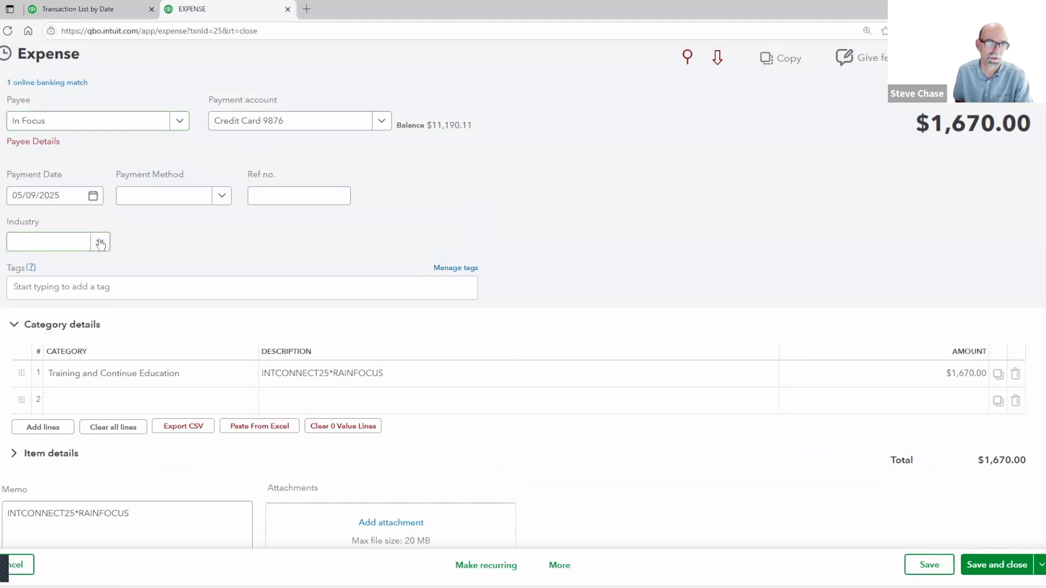
click(100, 244)
click(66, 267)
click(921, 567)
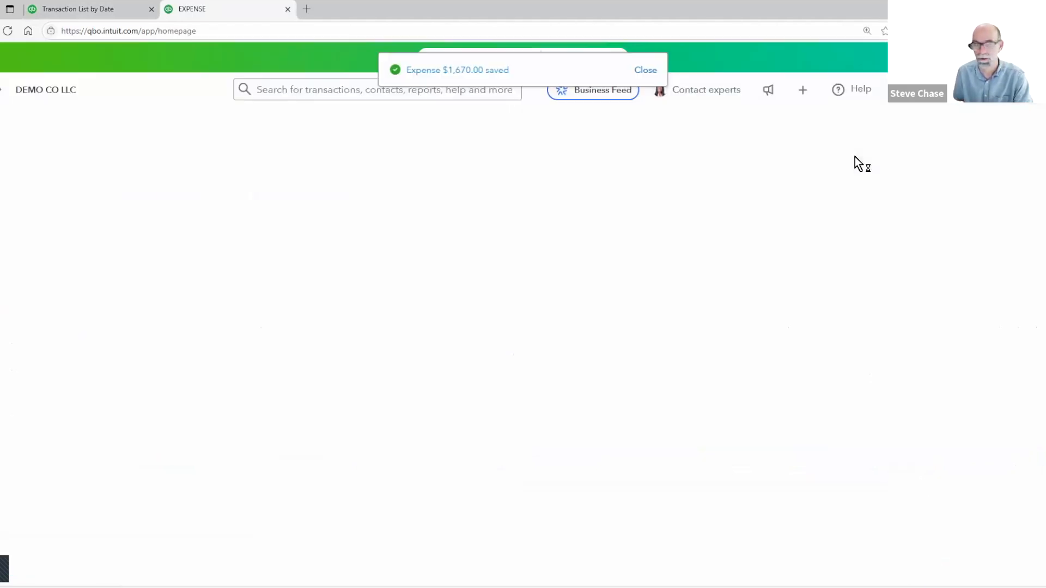
key(ctrl+w)
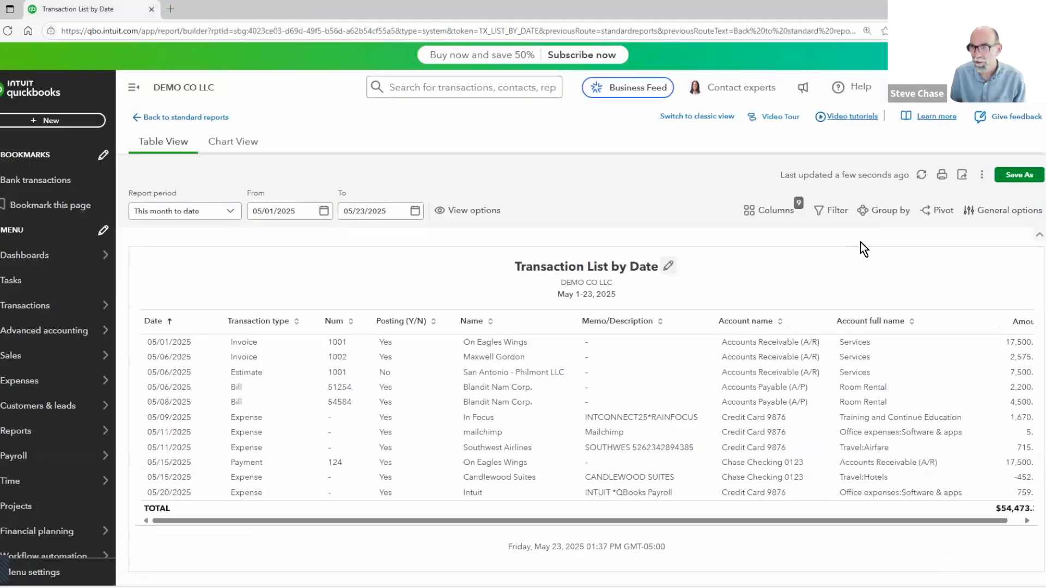
Add the Industry column to the Transaction List by Date report and bring it into view.
click(777, 212)
scroll(934, 414, down, 3)
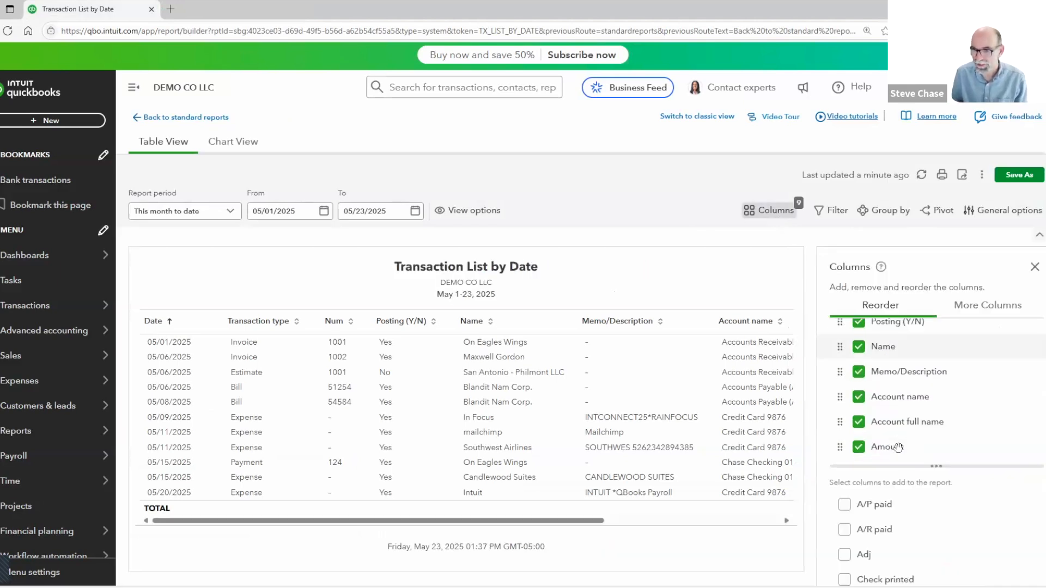
drag(935, 467, 916, 427)
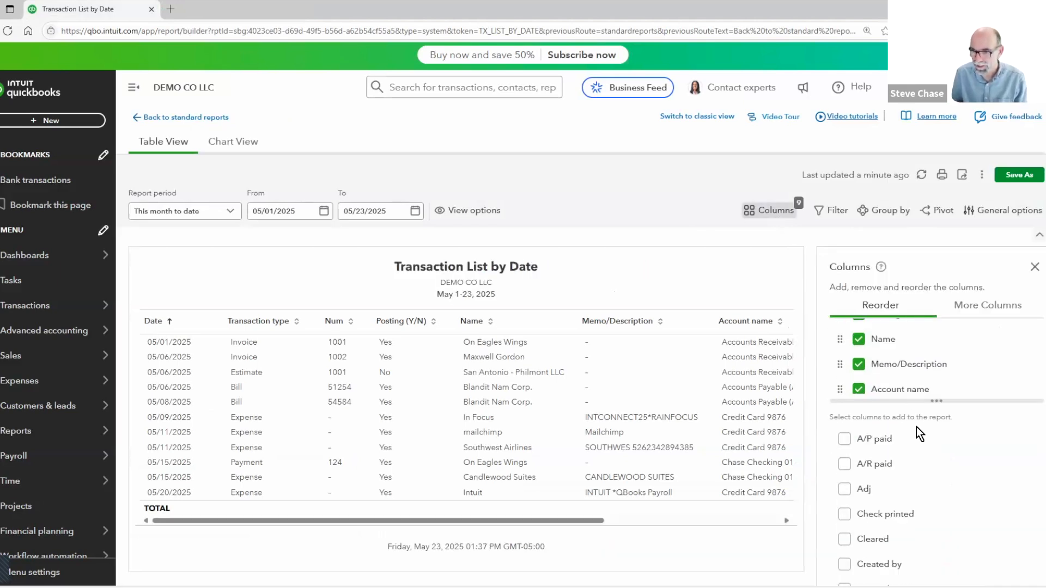
scroll(927, 472, down, 6)
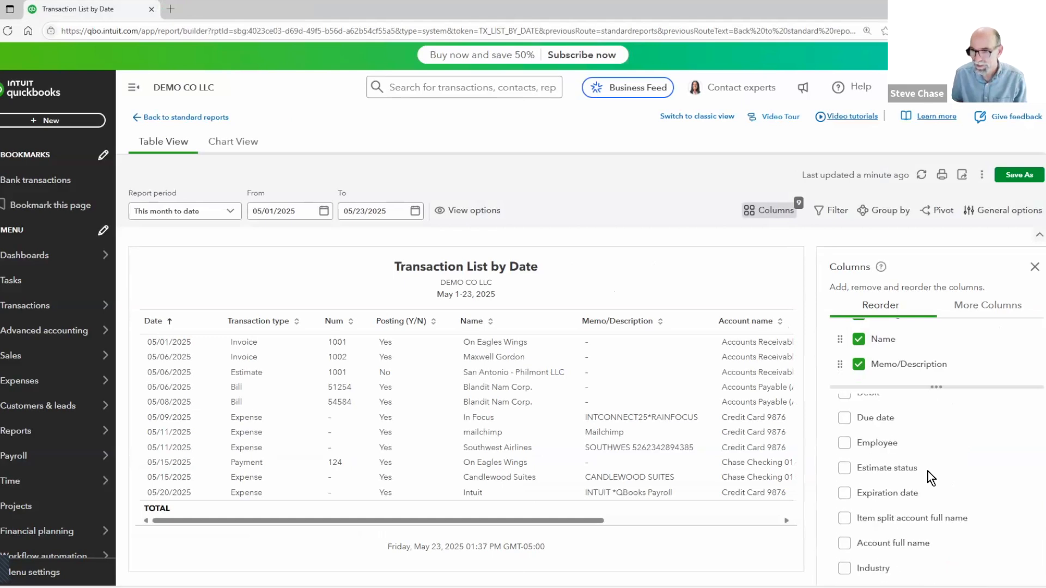
scroll(933, 479, down, 3)
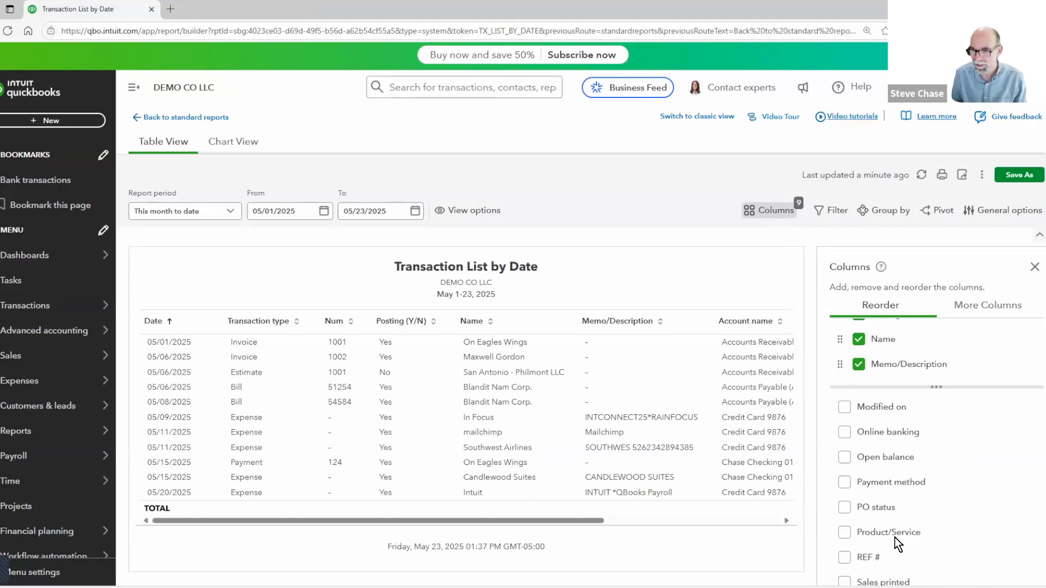
scroll(895, 537, up, 1)
scroll(894, 537, up, 2)
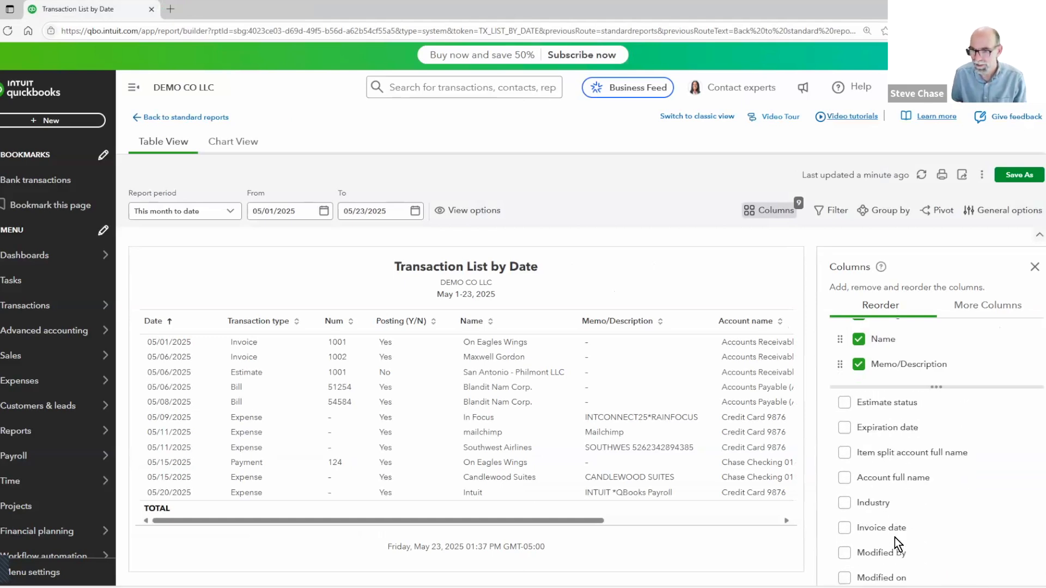
click(845, 503)
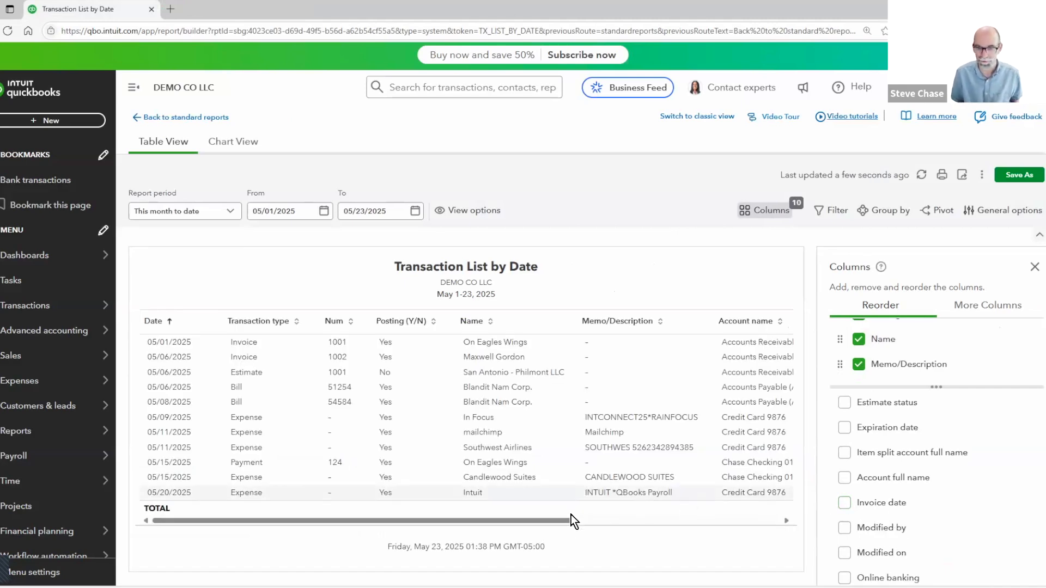
click(649, 521)
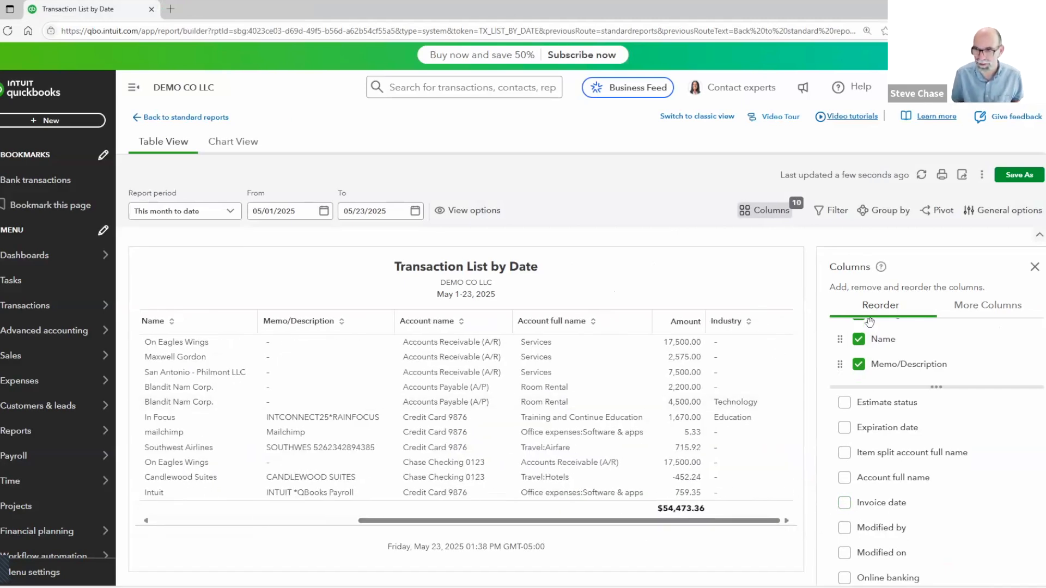
Reorder the report columns so that Industry comes directly after Date.
drag(901, 528, 901, 527)
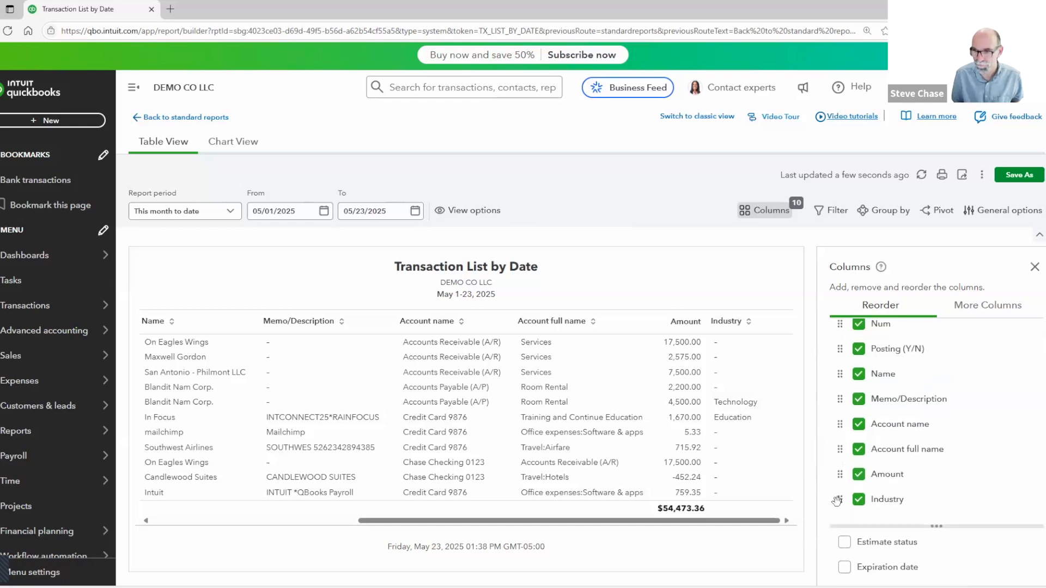
drag(840, 499, 848, 363)
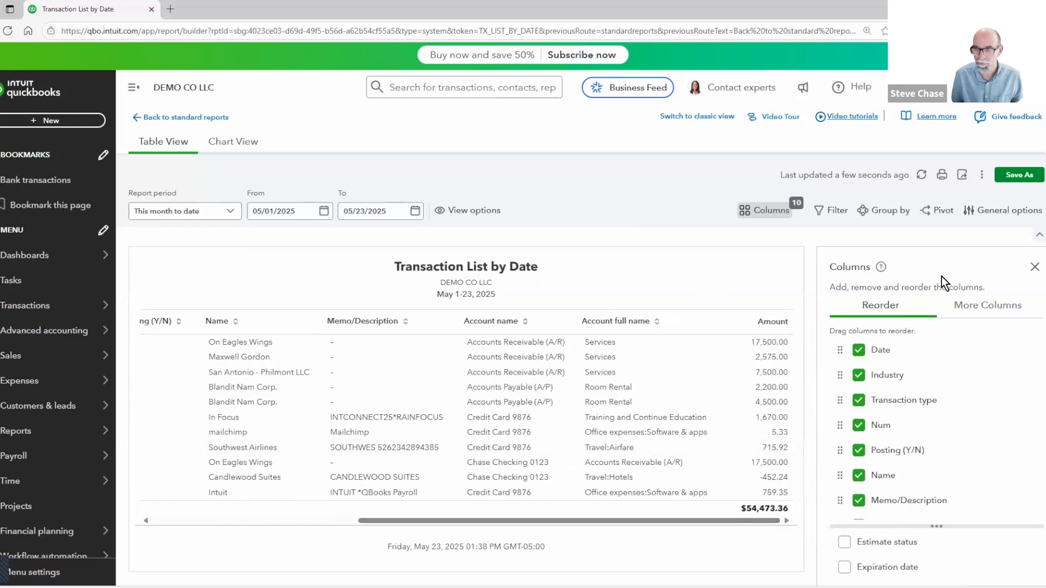
click(1034, 267)
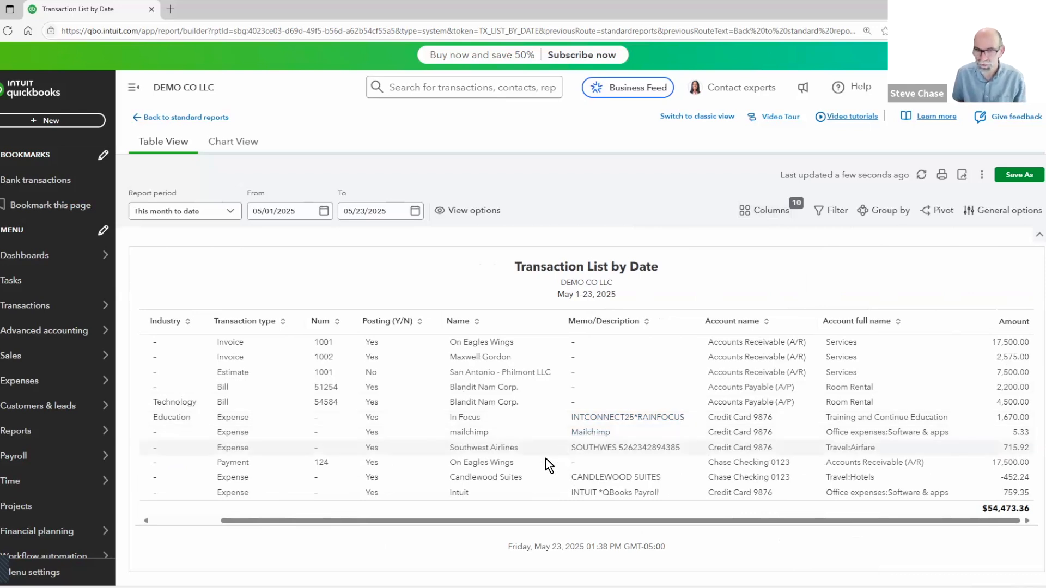
drag(261, 520, 193, 520)
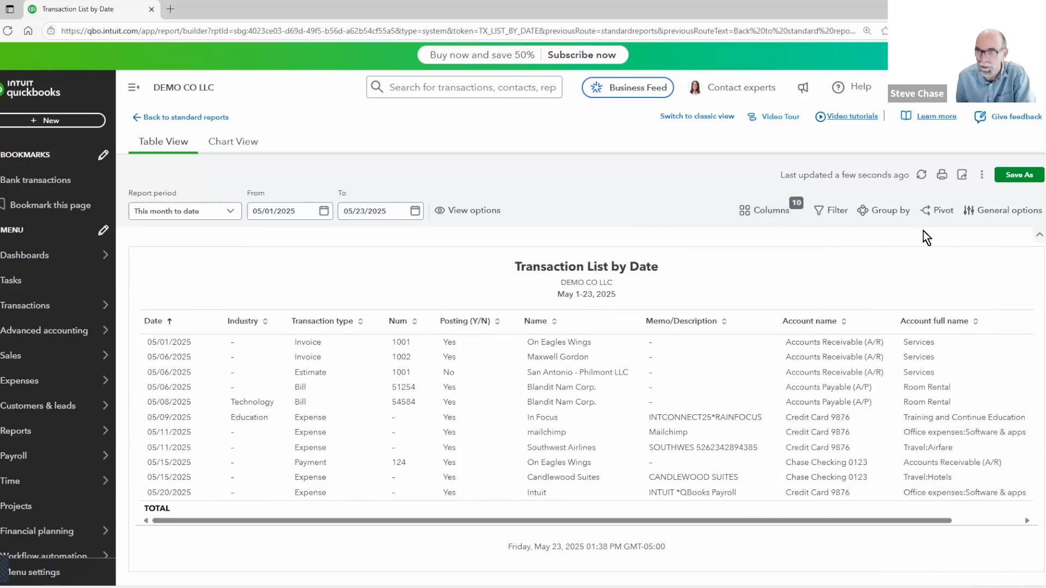
Filter the report to transactions whose Industry equals Education and refresh it.
click(830, 216)
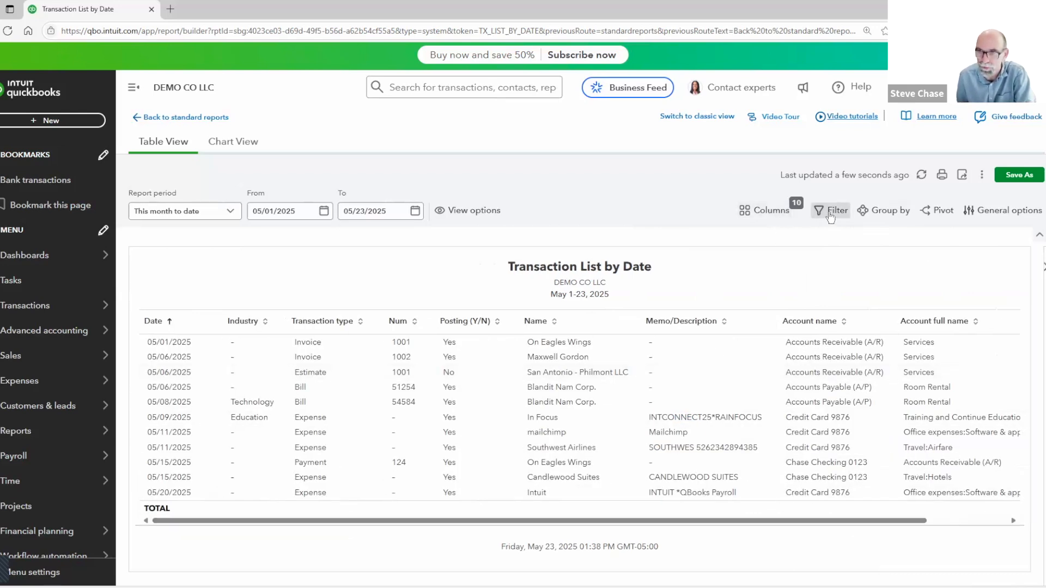
click(891, 326)
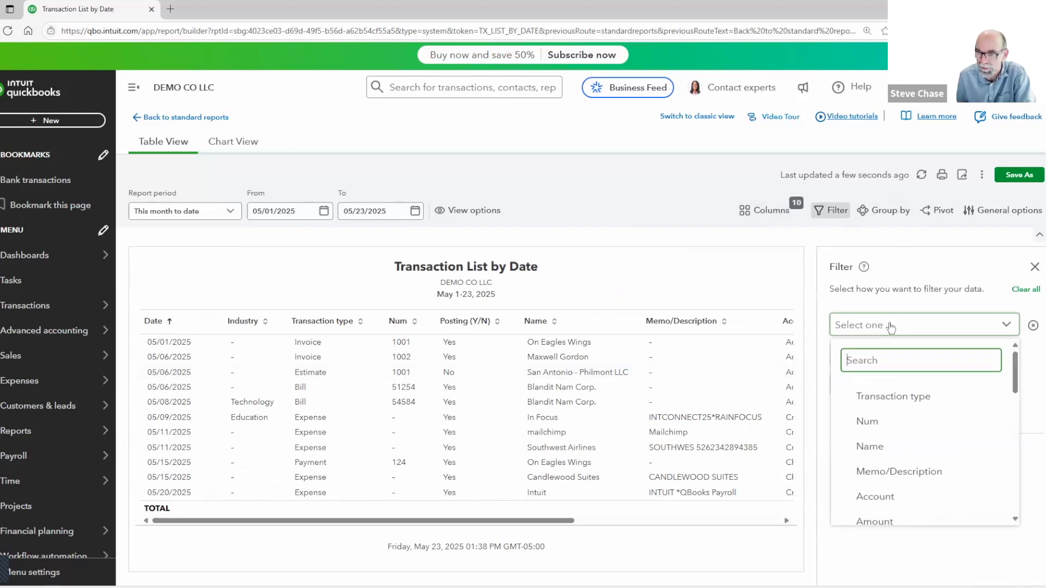
text(ind)
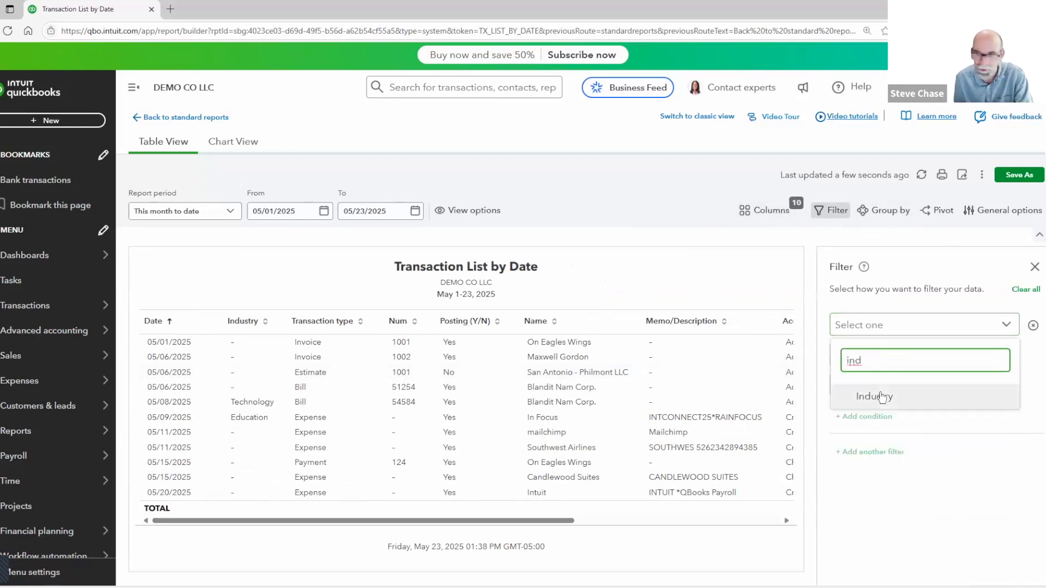
click(881, 393)
click(884, 386)
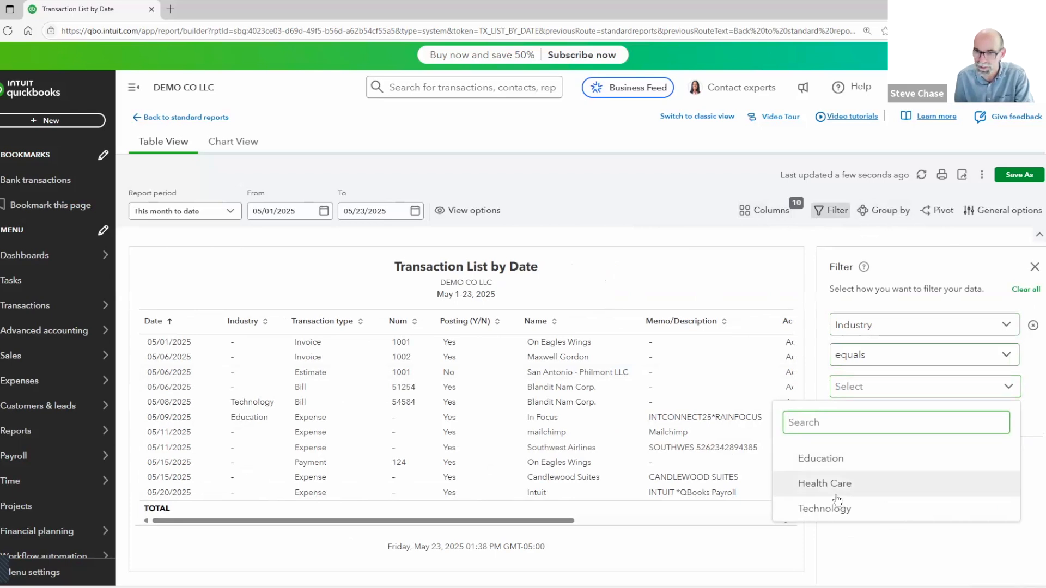
click(829, 464)
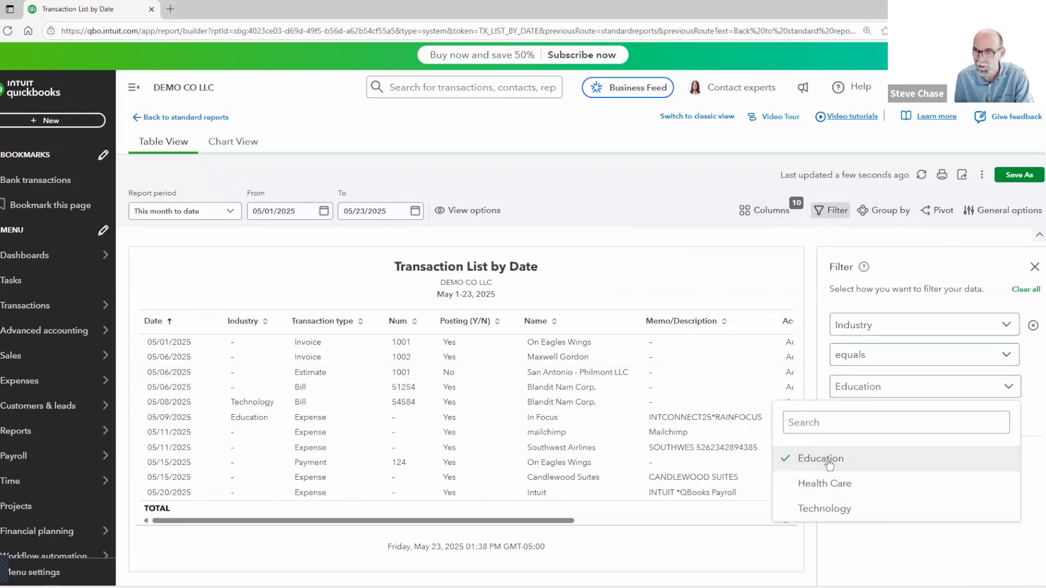
click(921, 177)
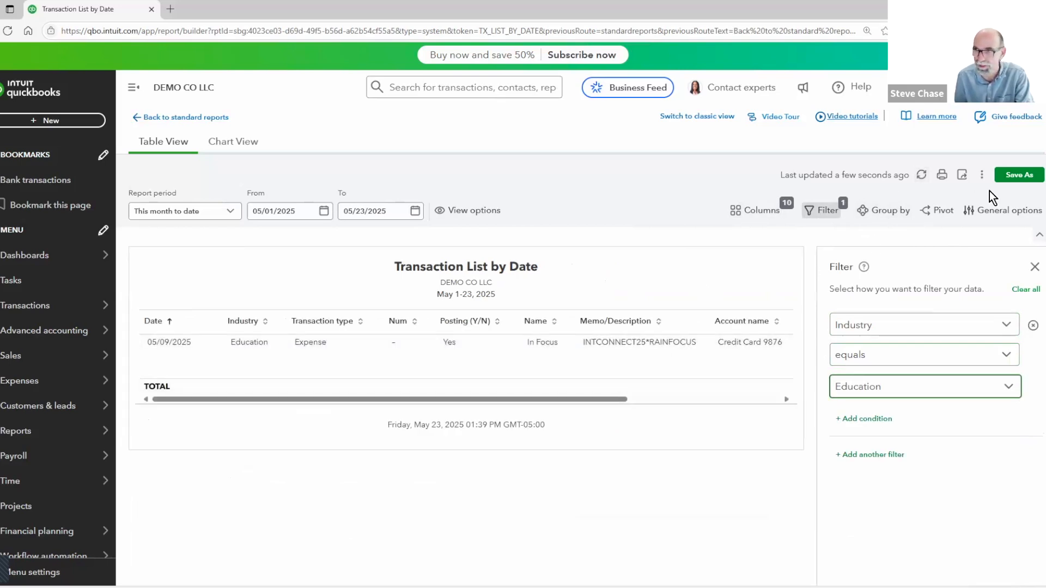
Save the filtered report as a new report named Education - Custom Fields and dismiss the pop-up window.
click(1016, 175)
drag(533, 268, 341, 280)
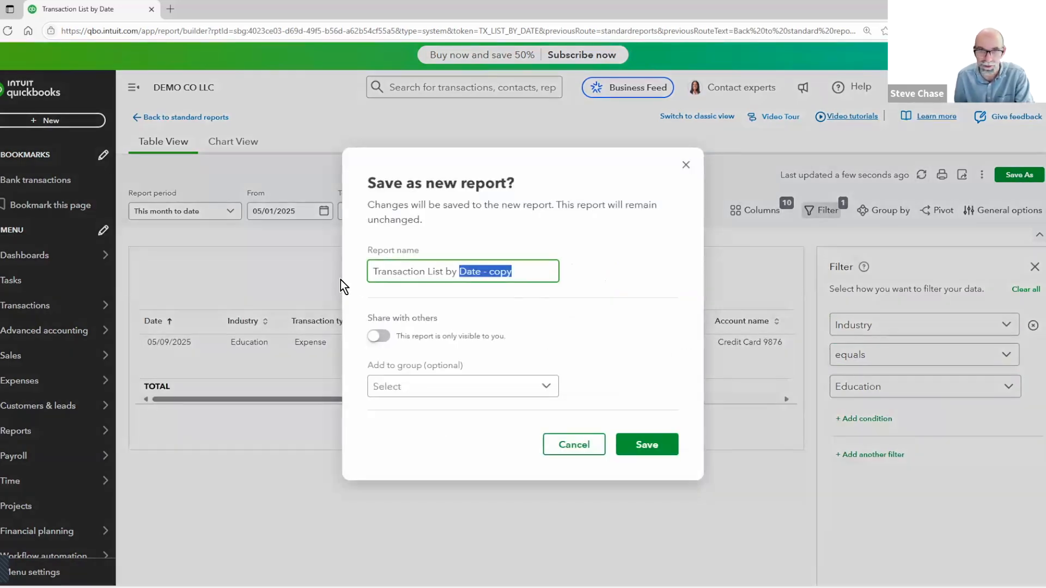
text(Educa)
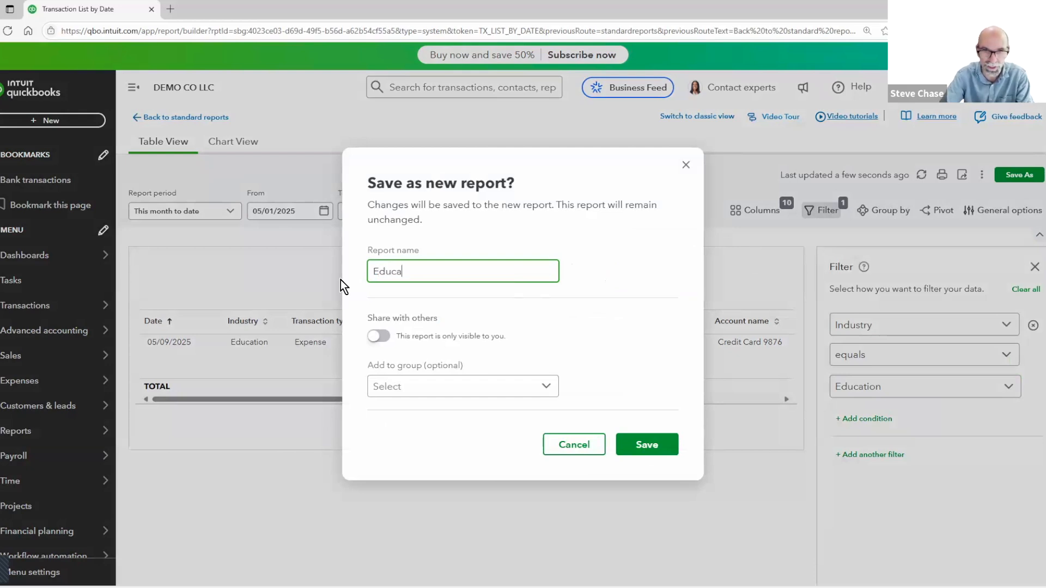
text(tion - Custom Fields)
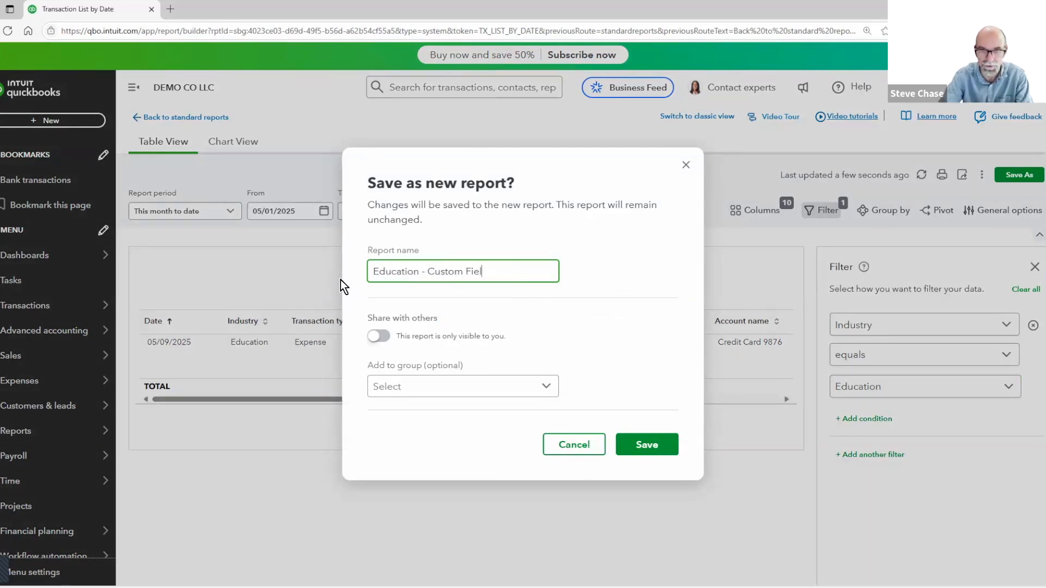
click(653, 450)
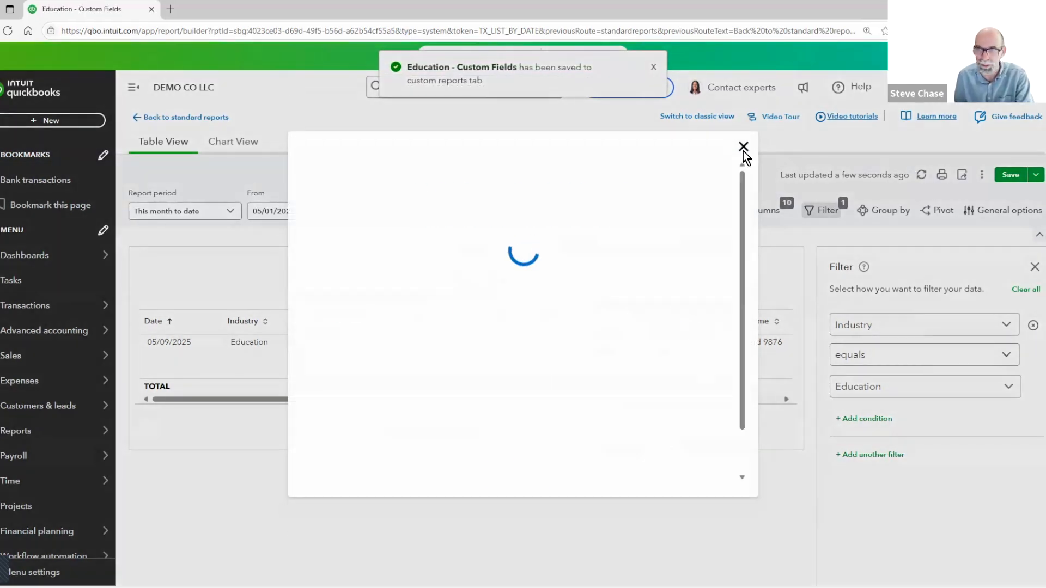
click(743, 113)
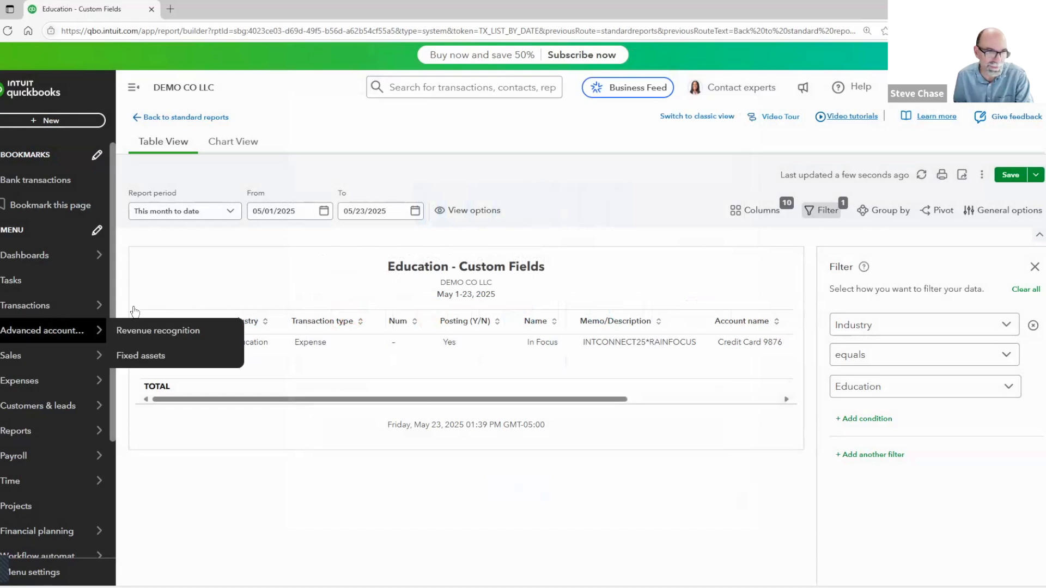
In the bank transactions of Credit Card 9876, categorize and add the 05/02/2025 Patreon* Membership charge of $12.00.
mouse_move(82, 308)
click(143, 306)
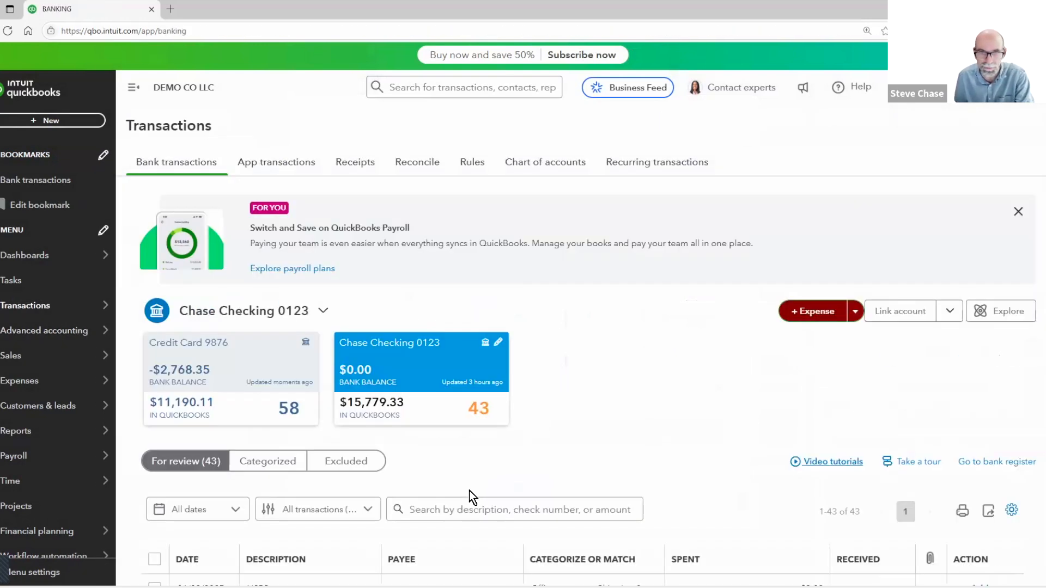
click(245, 393)
scroll(249, 413, down, 5)
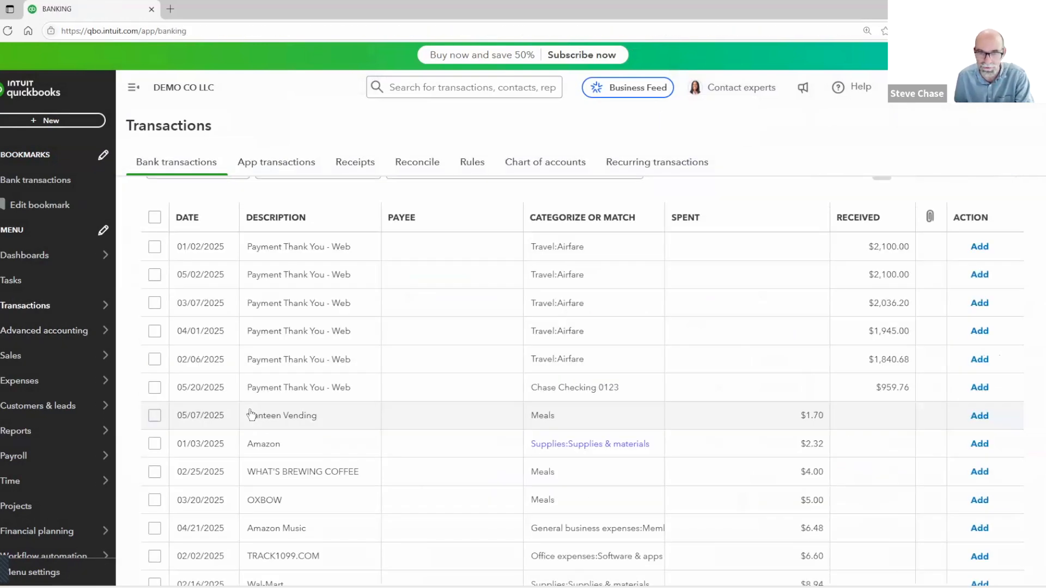
scroll(250, 415, down, 5)
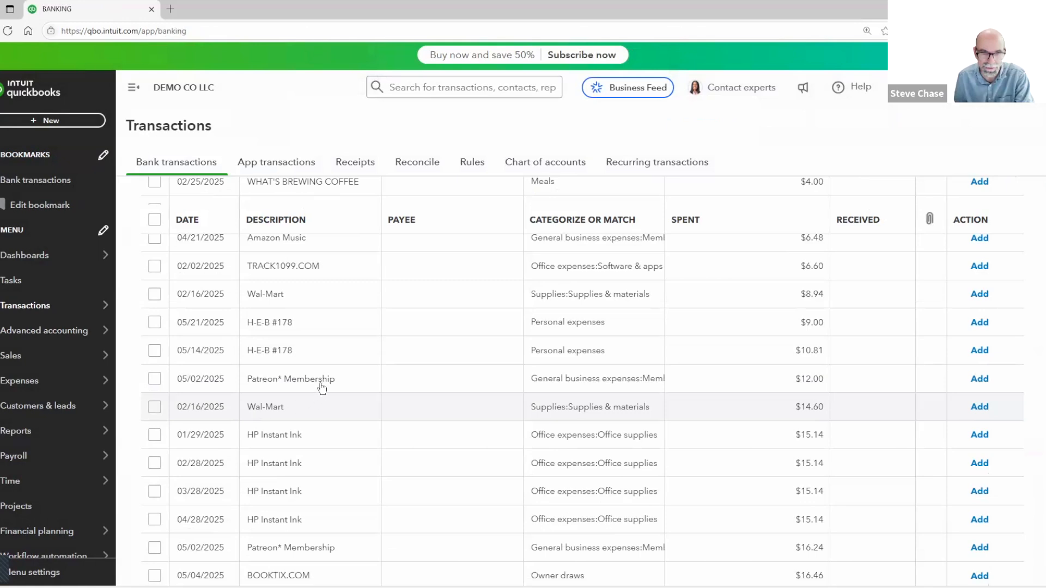
click(320, 384)
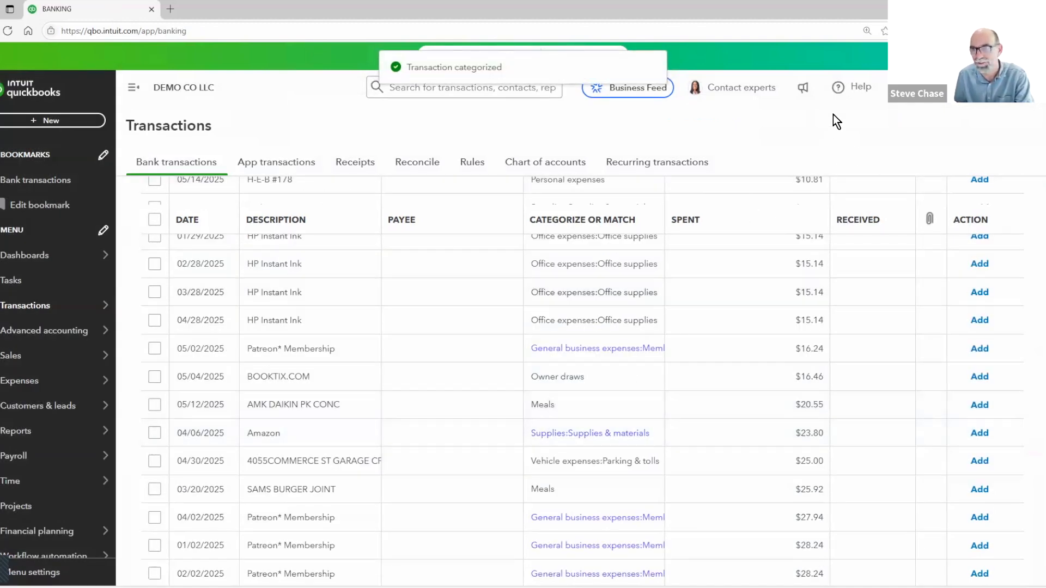
Find and open the newly added $12.00 Patreon expense, set its Industry to Education, save it, and leave the form.
click(431, 90)
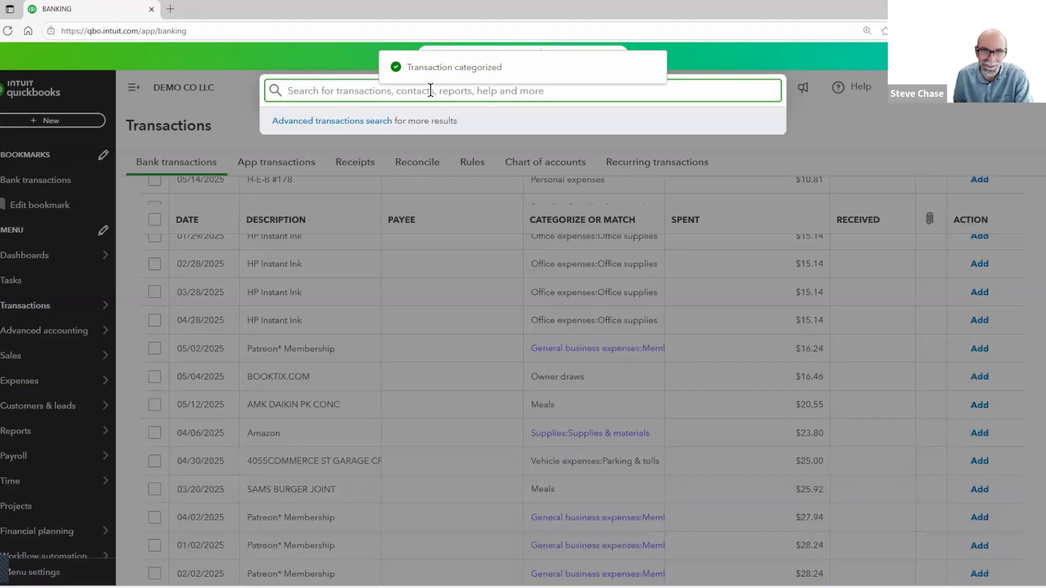
click(378, 246)
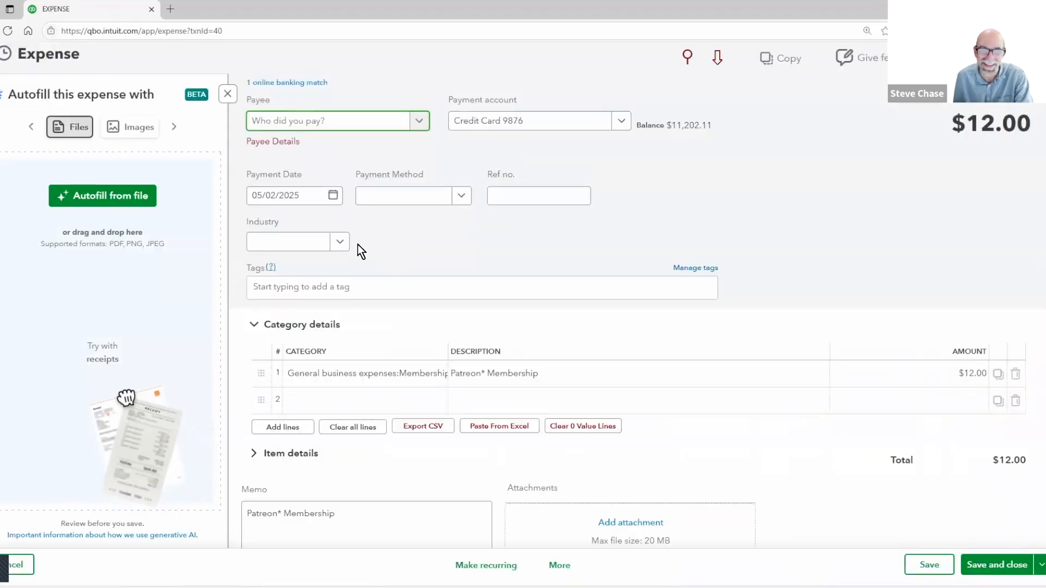
click(339, 242)
click(325, 266)
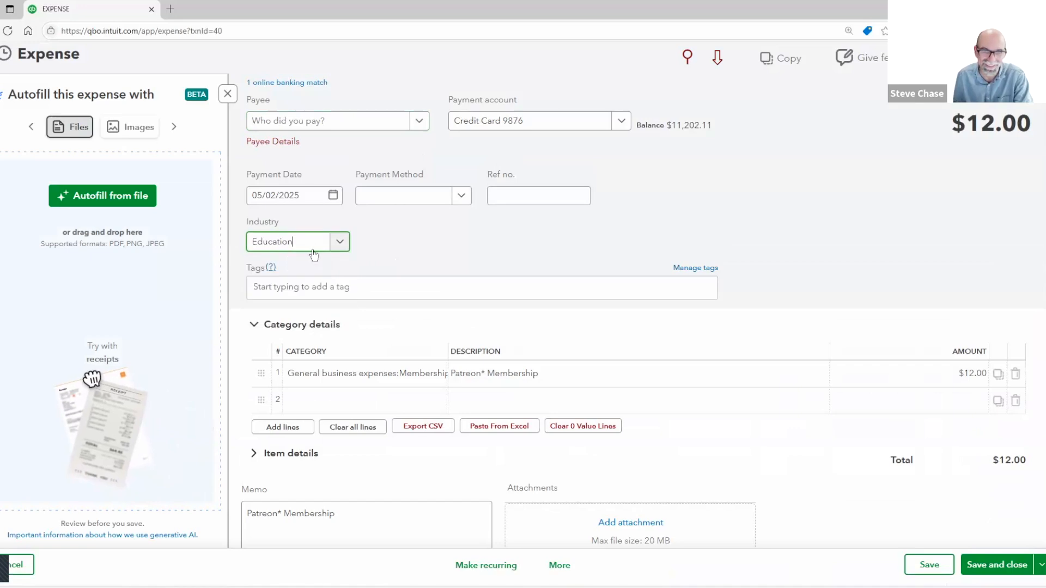
click(926, 567)
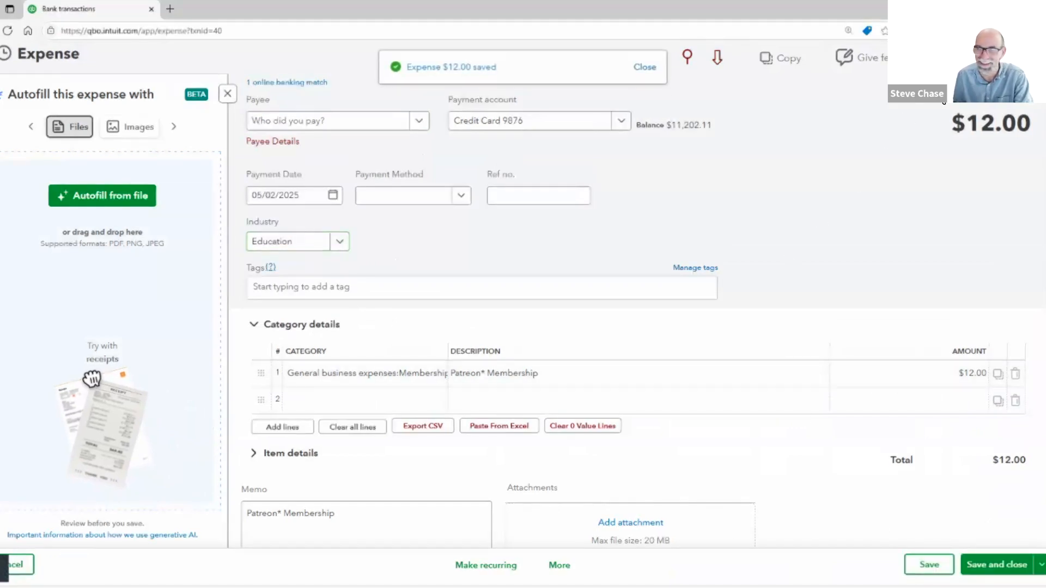
click(21, 565)
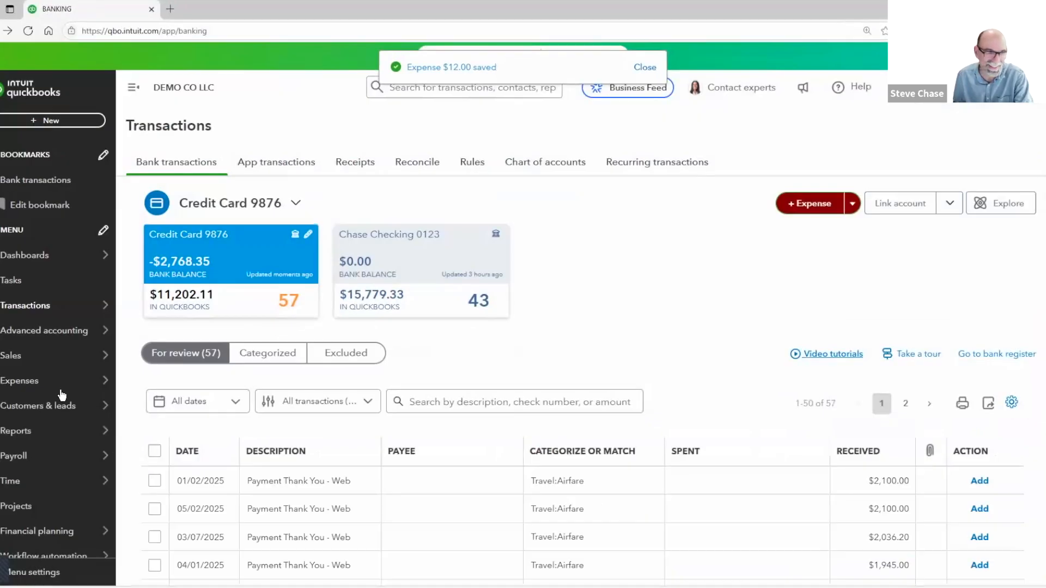
Go to the list of custom reports.
click(22, 430)
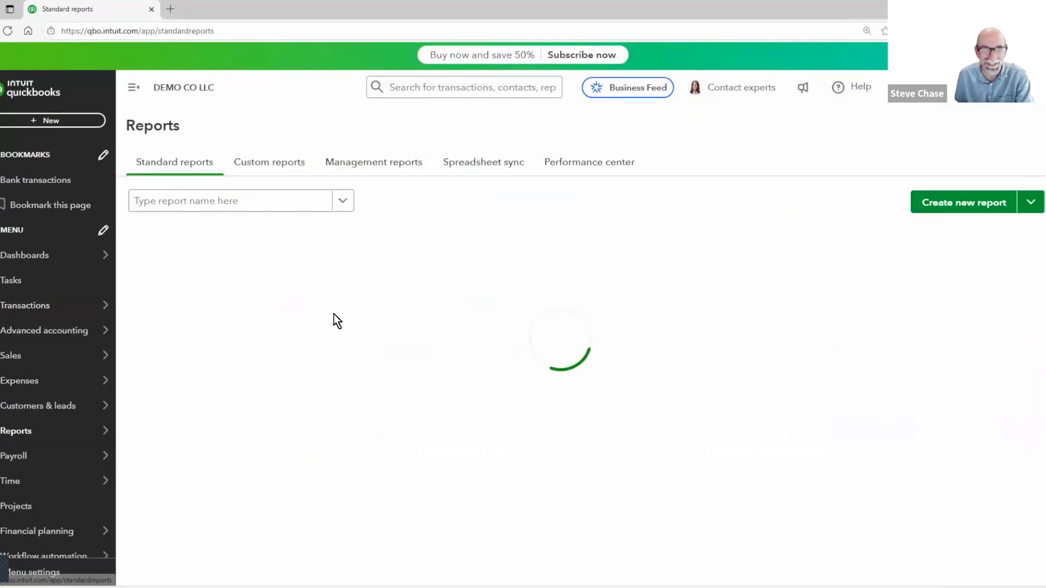
click(283, 174)
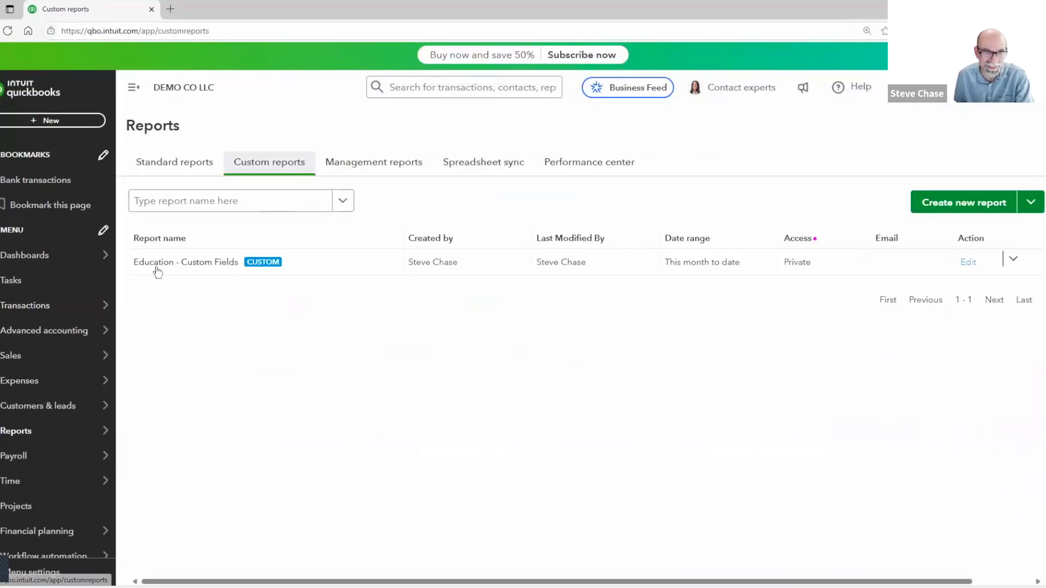